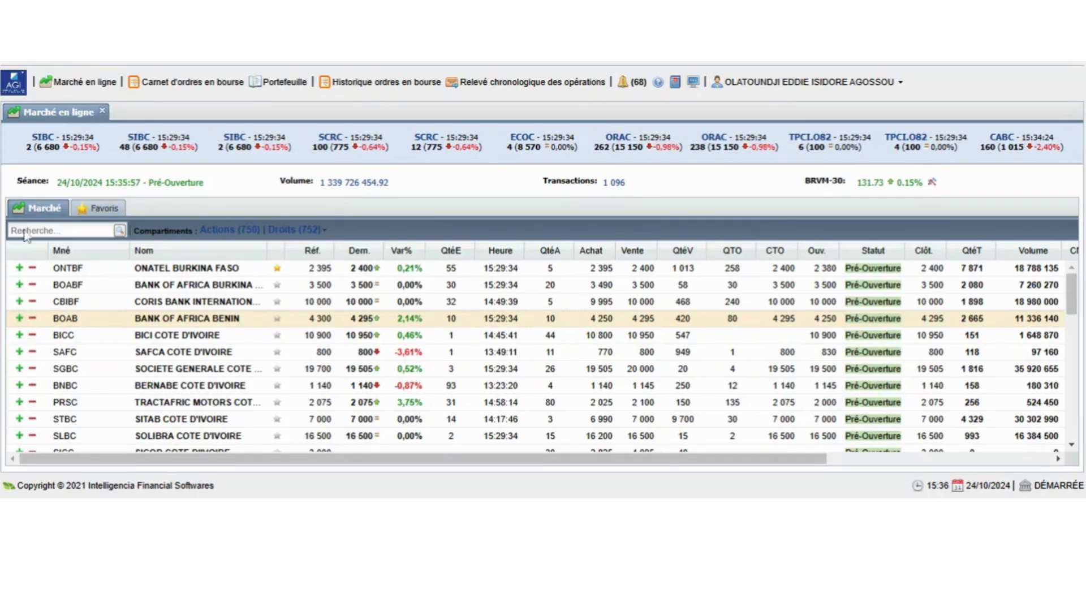
Look through the market's share listing, inspect the BOABF quote details and order depth, and close the details
scroll(600, 277, down, 10)
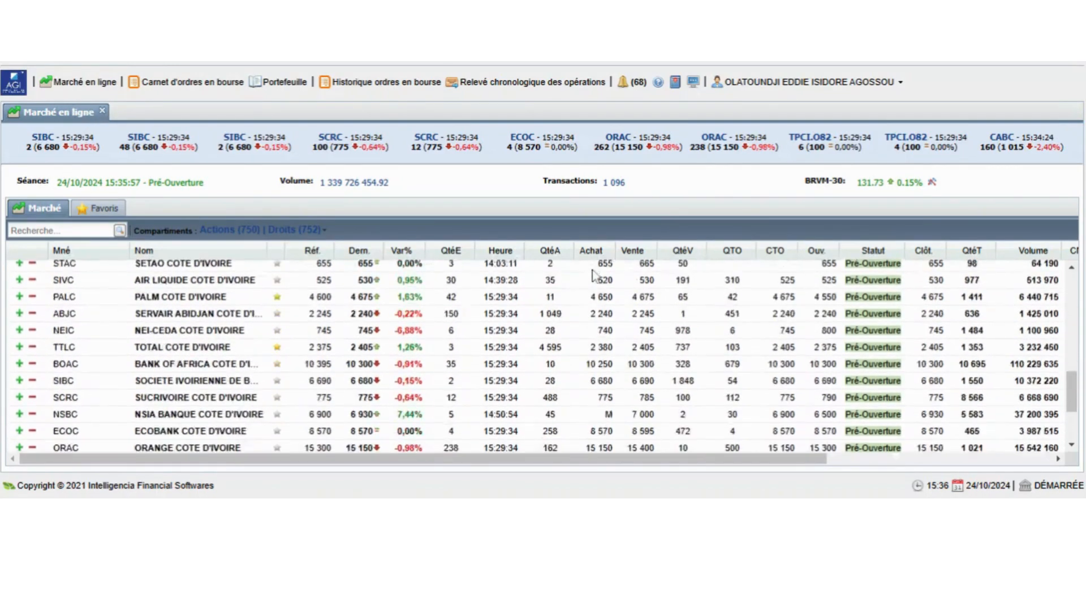
scroll(592, 270, up, 10)
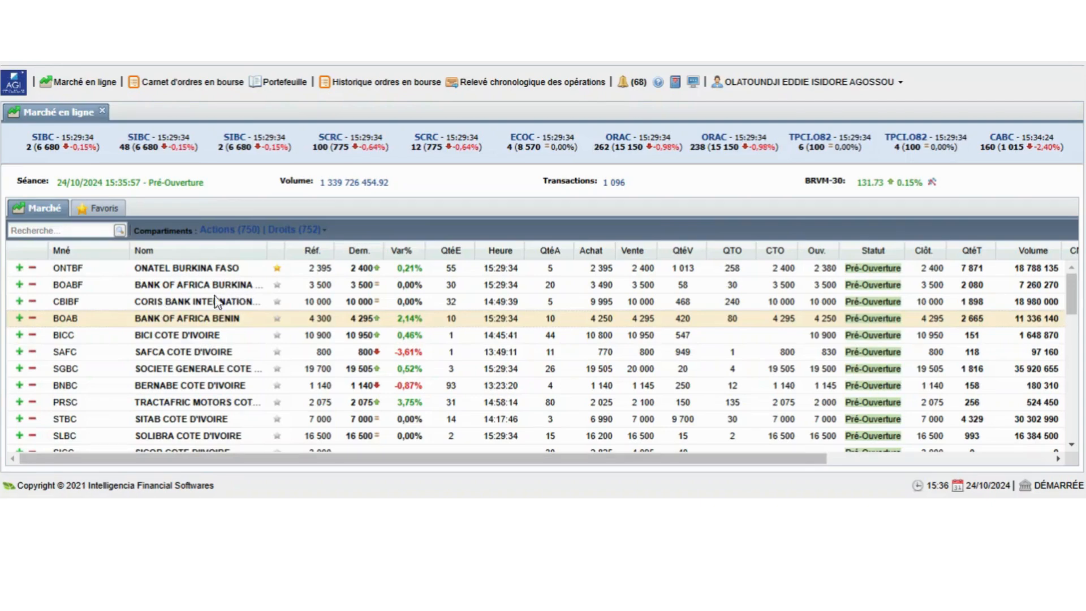
scroll(237, 300, down, 10)
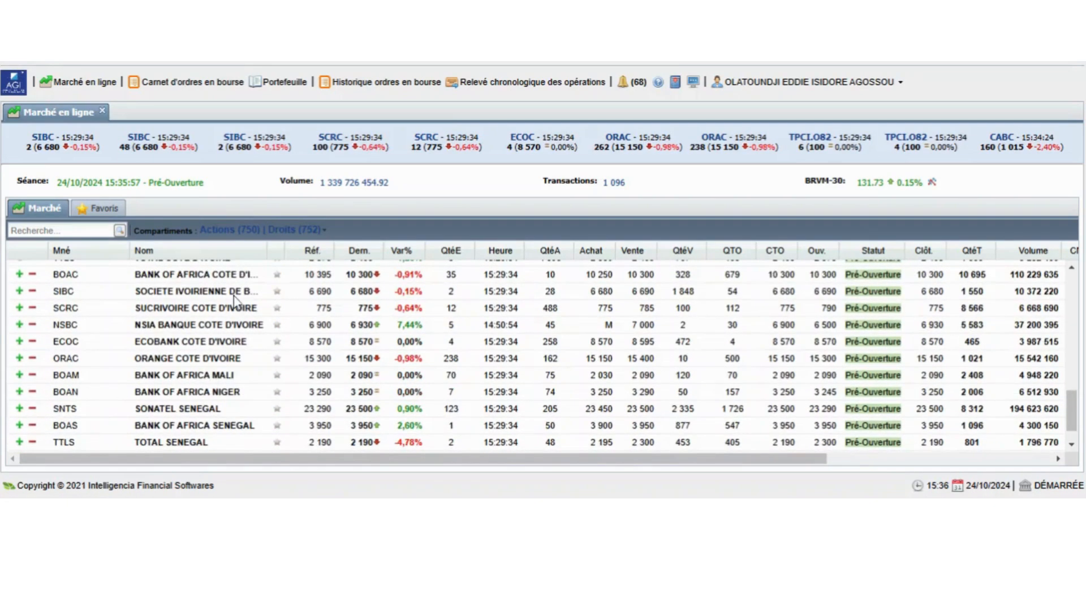
scroll(542, 420, up, 10)
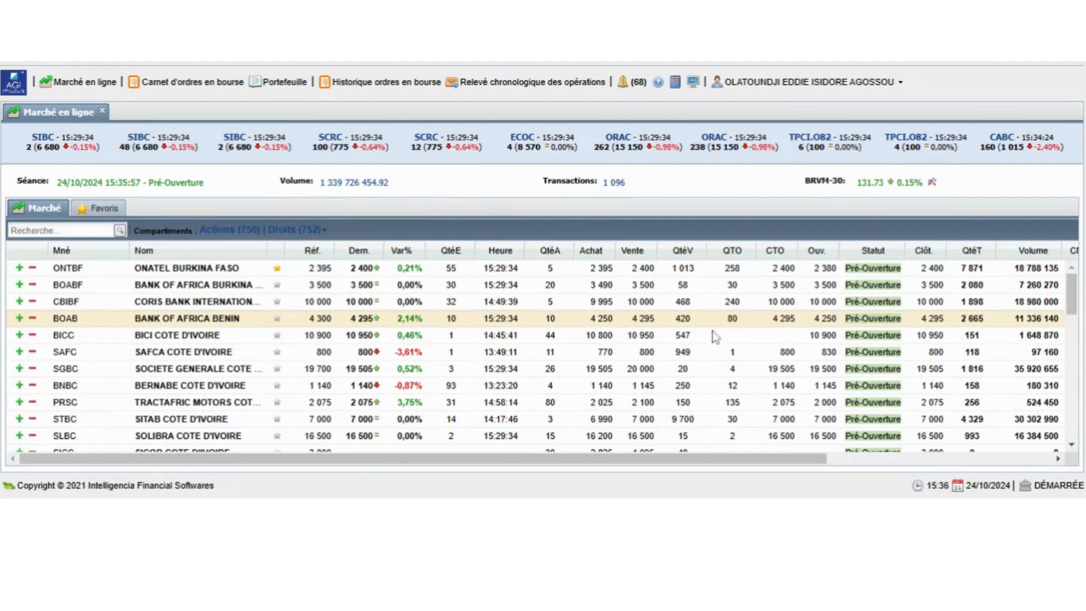
double_click(232, 292)
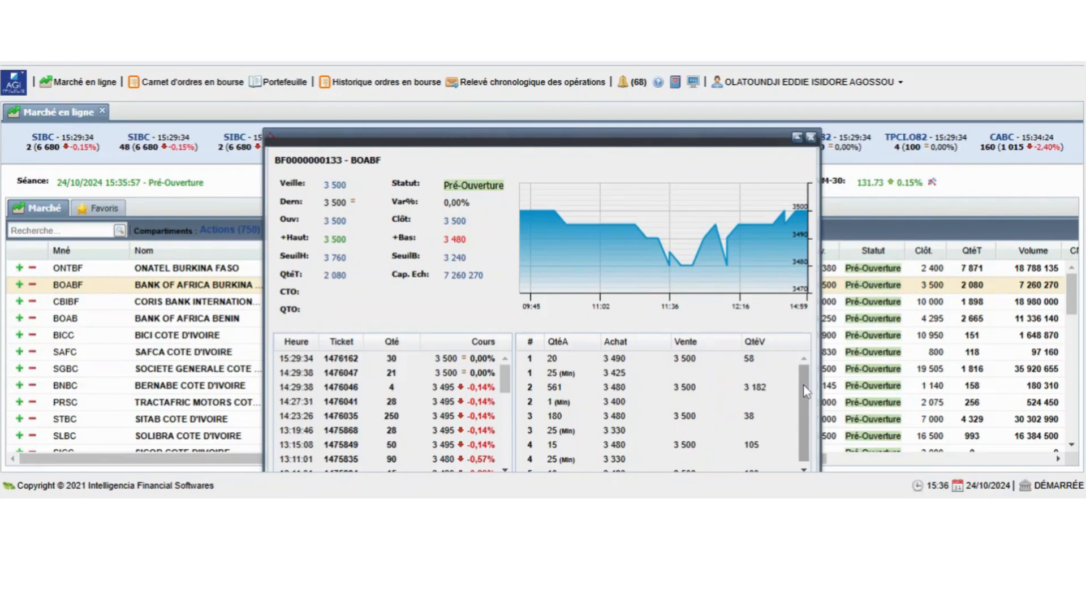
drag(806, 417, 807, 421)
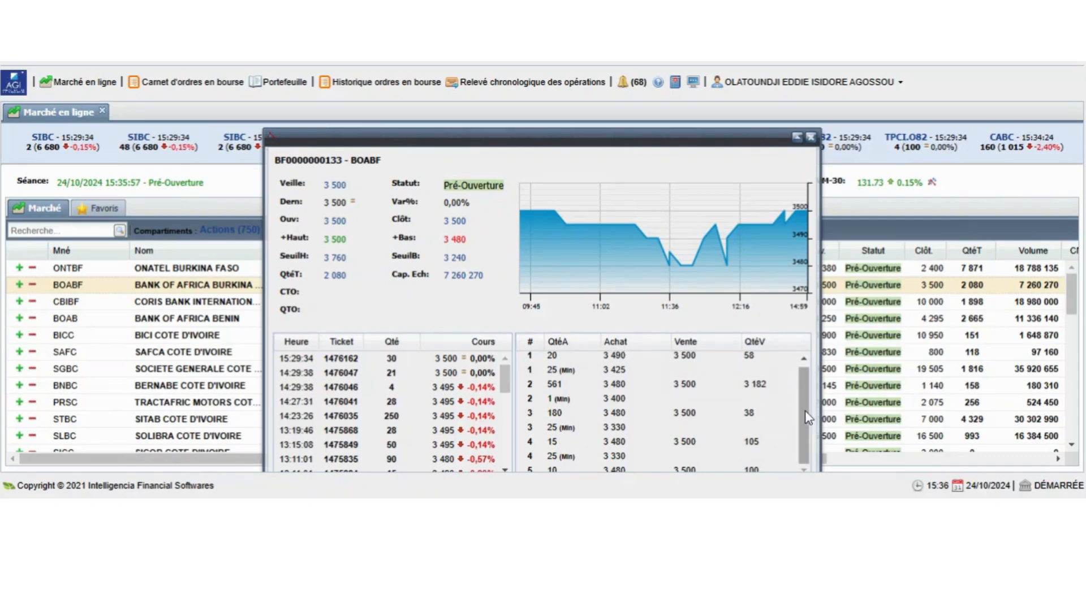
scroll(618, 423, up, 1)
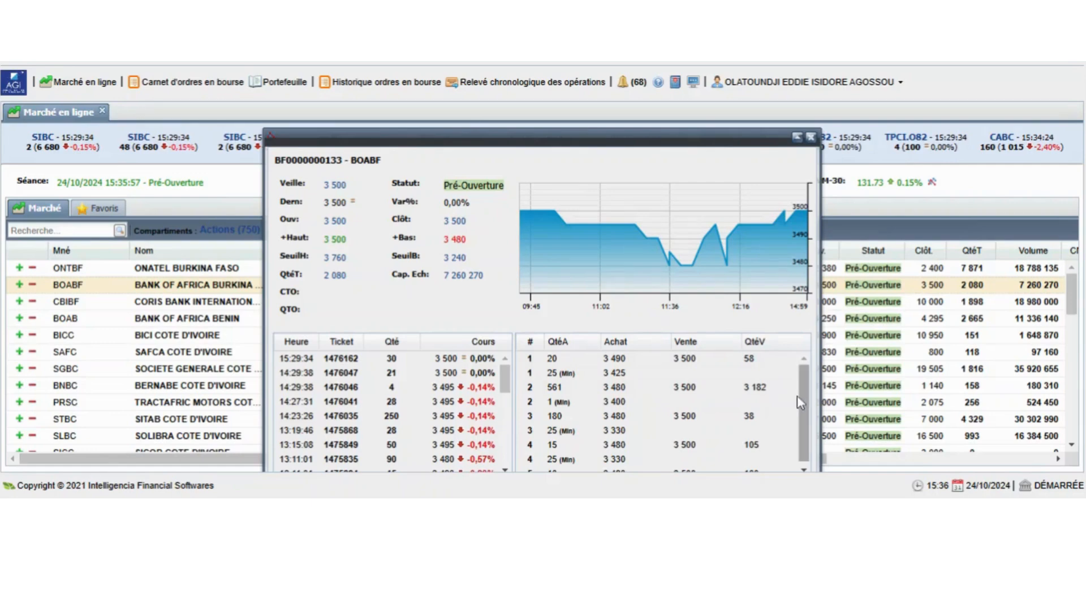
scroll(798, 425, down, 1)
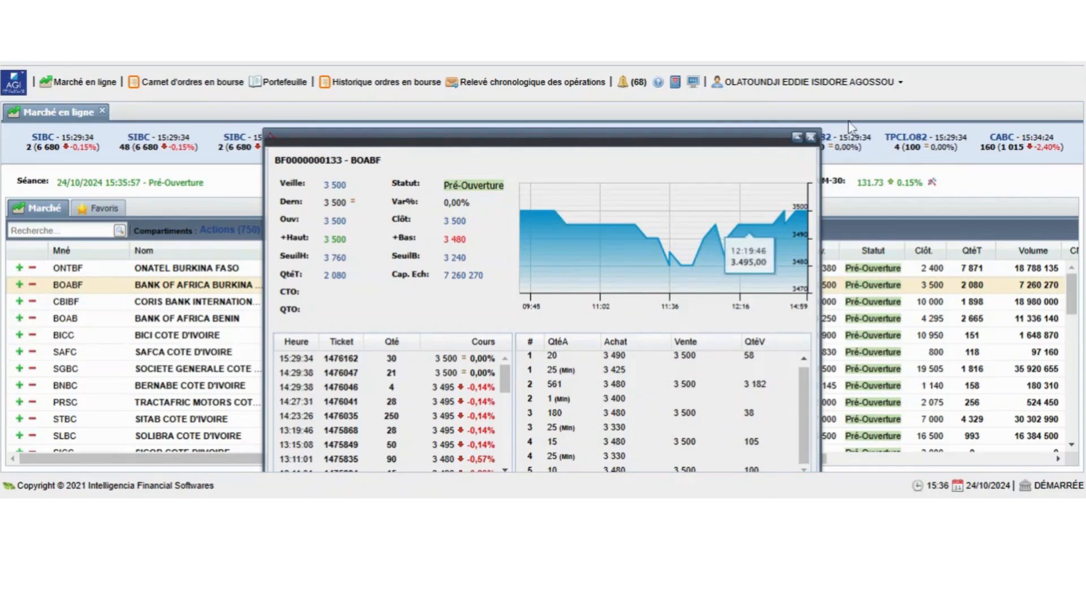
click(811, 137)
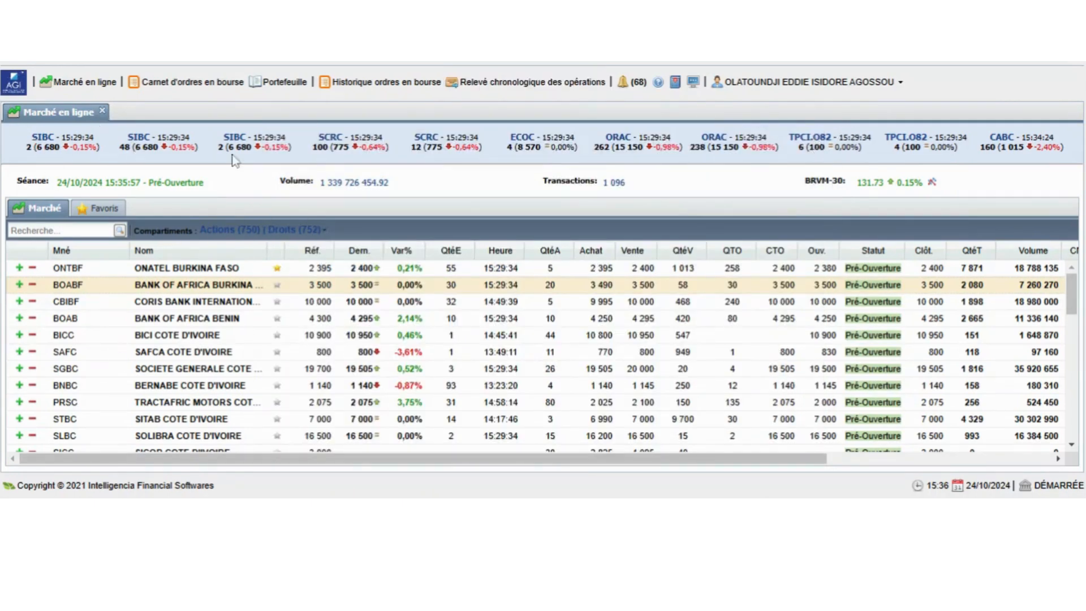
View the stock exchange order book and the order history, checking the history's start date calendar
click(181, 83)
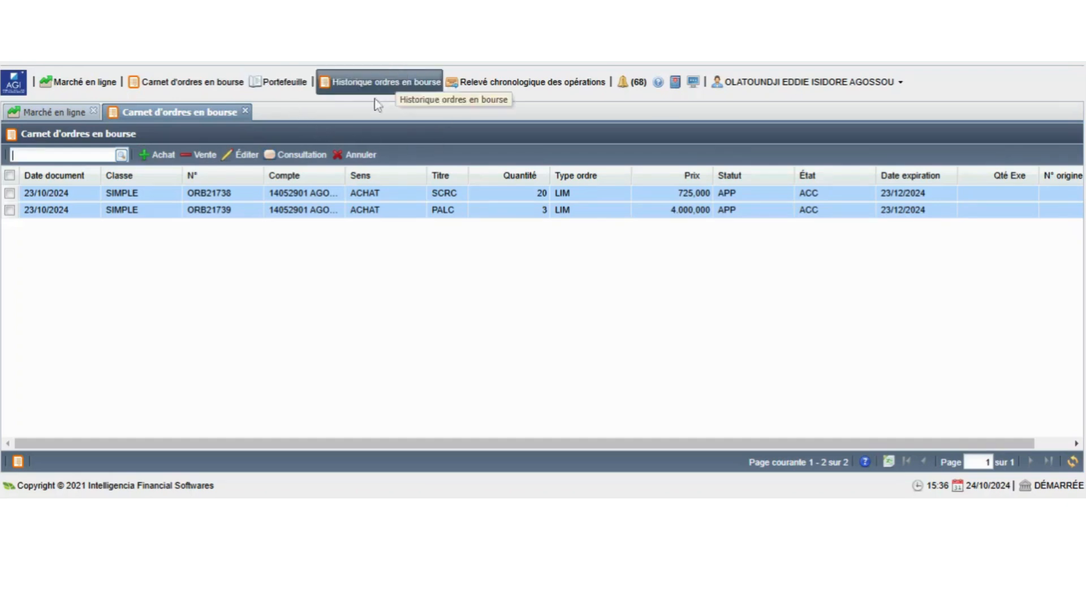
click(433, 85)
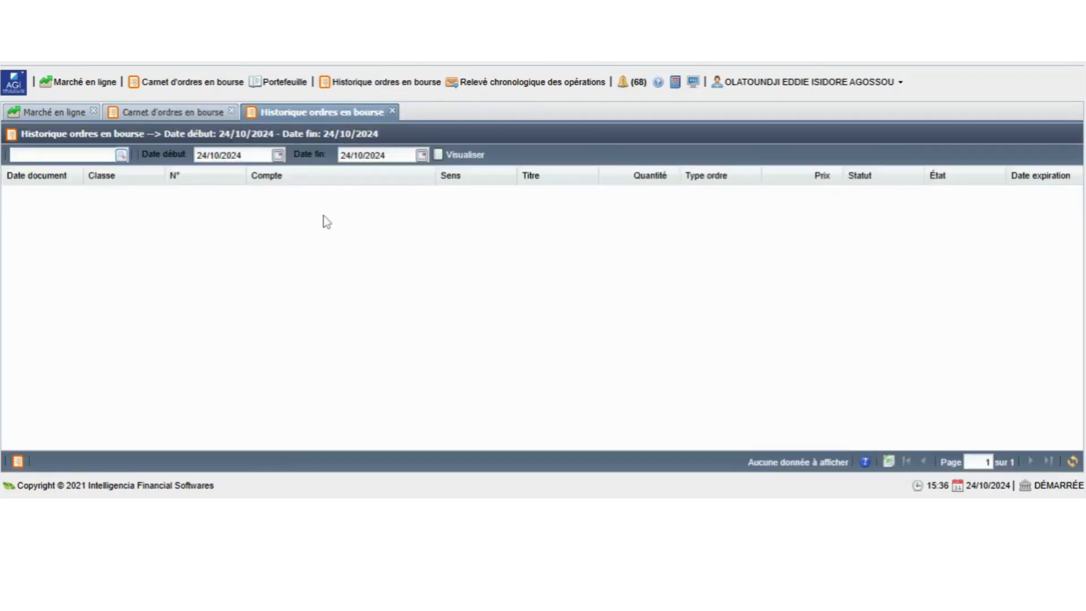
click(277, 155)
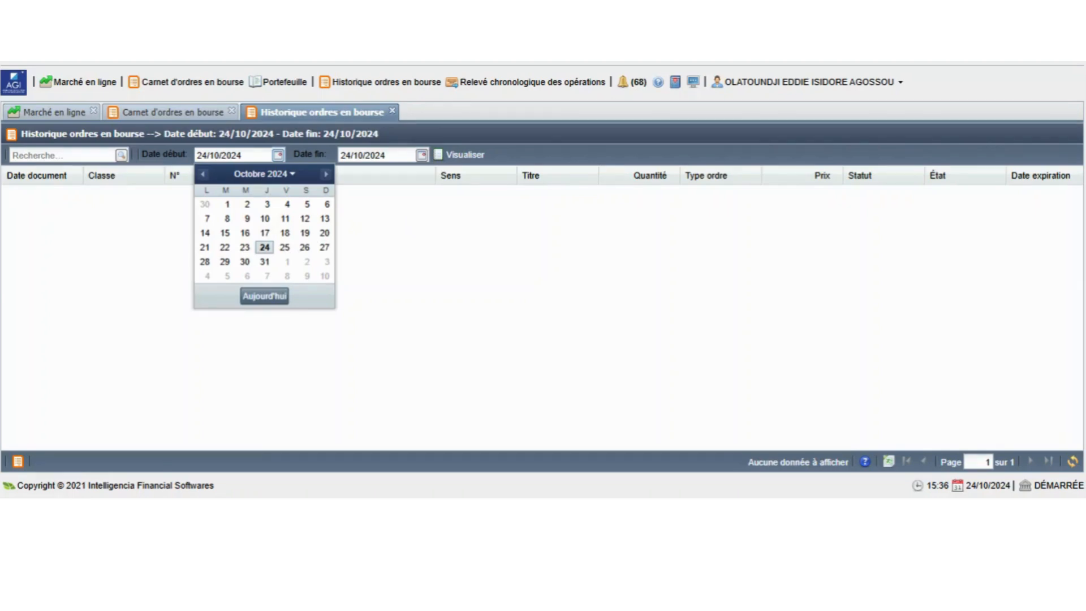
click(418, 225)
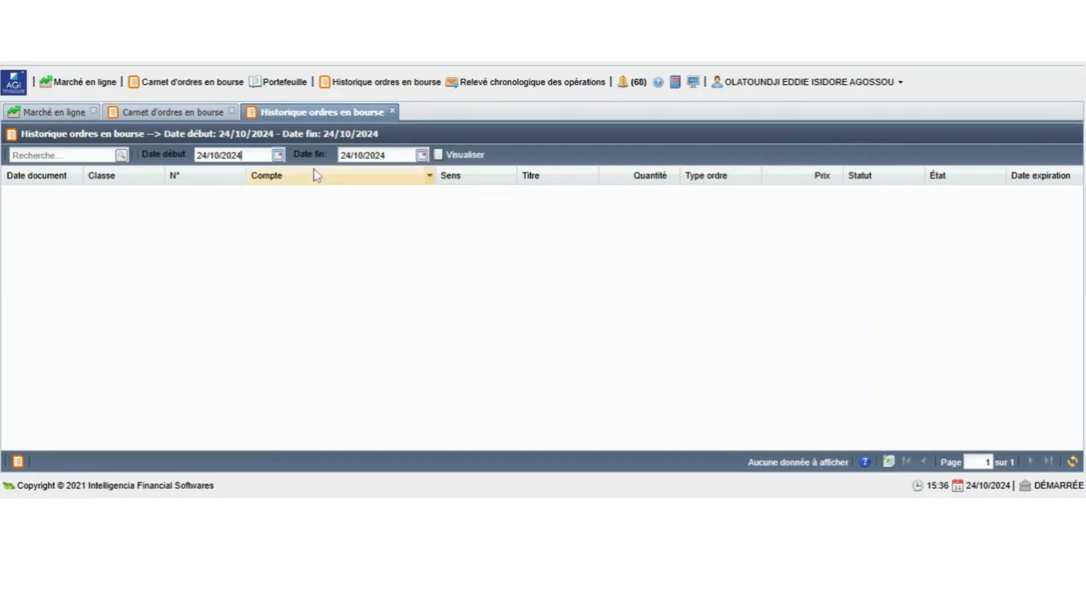
Inspect the print parameters of the order history report, then close the report window without printing
click(455, 164)
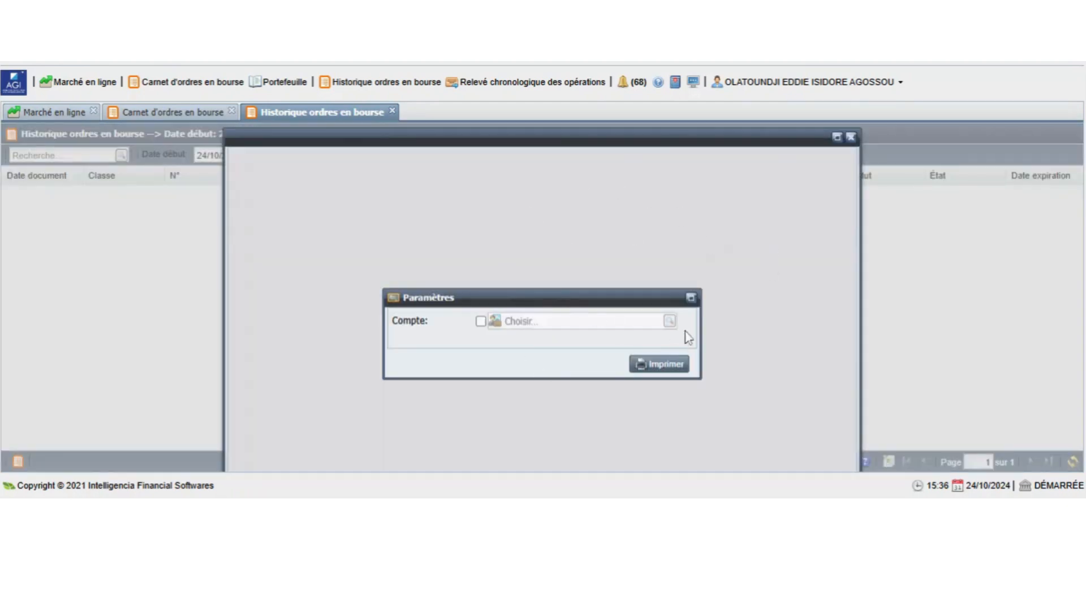
click(691, 297)
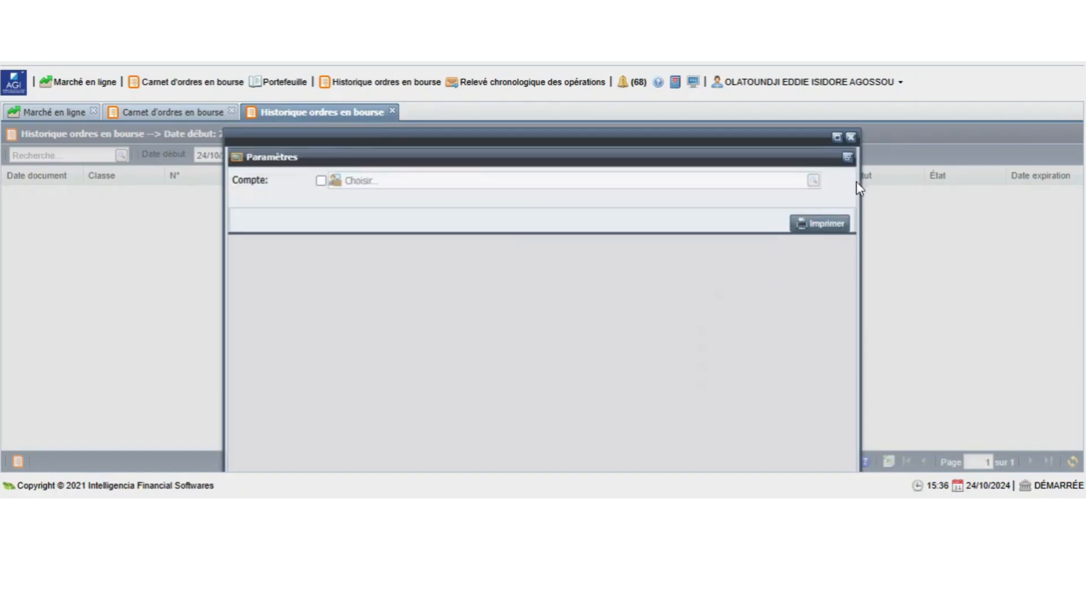
click(850, 137)
View the chronological statement of operations and display the user account's options
click(467, 83)
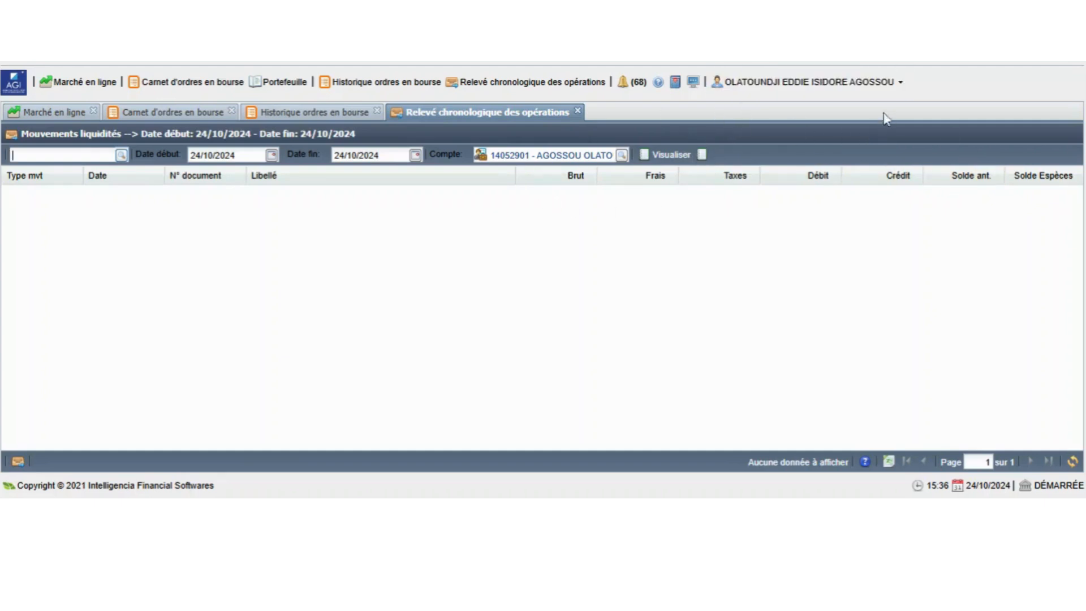
click(902, 90)
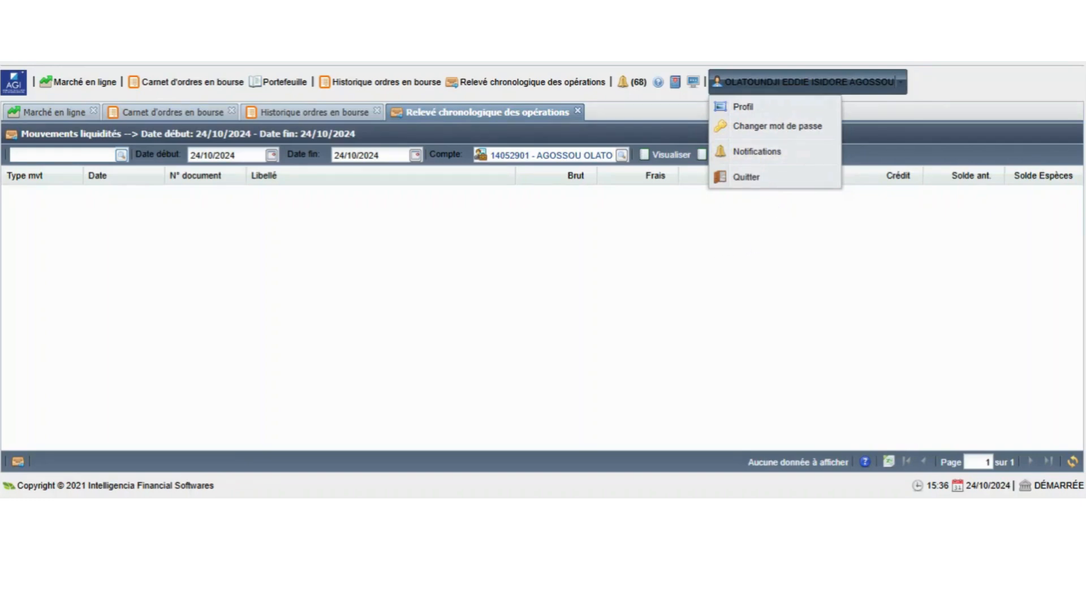
Open the general regulations document, skim its fee conditions and articles through page 9, and close it
click(674, 85)
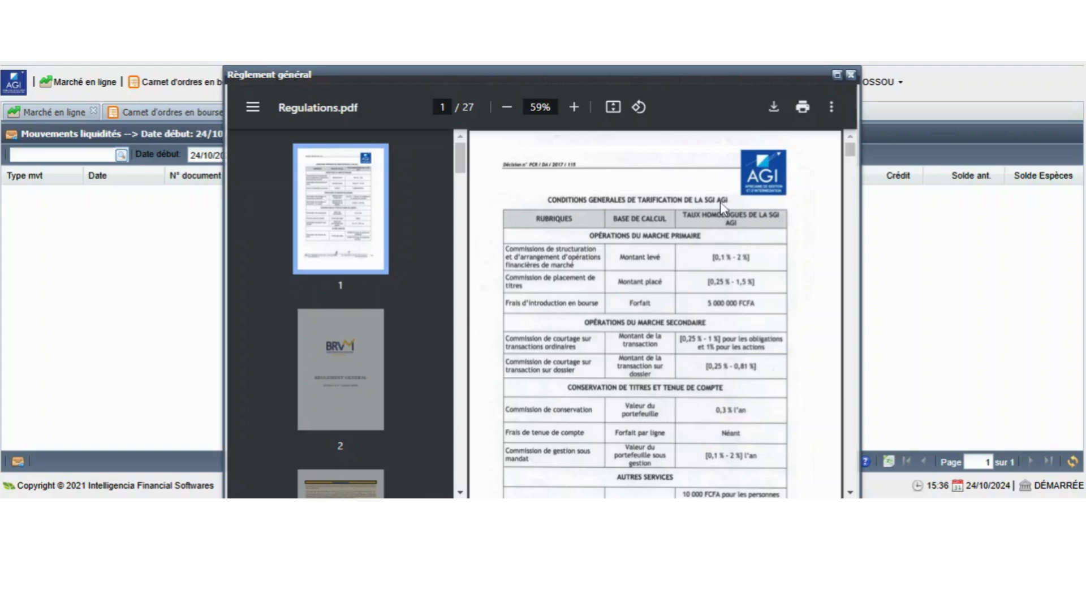
scroll(698, 238, down, 20)
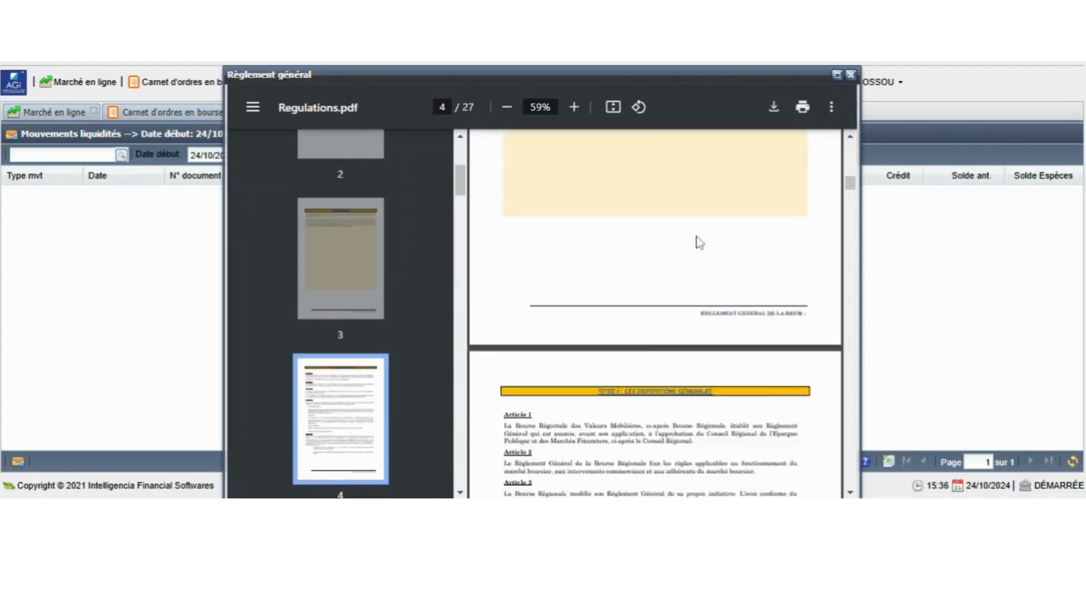
scroll(697, 238, down, 20)
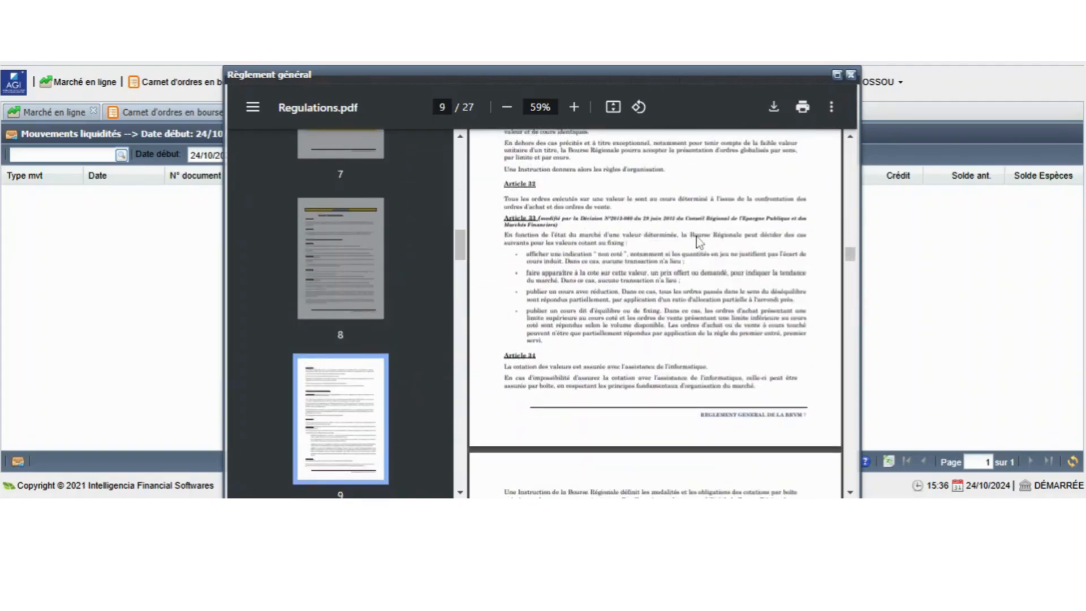
click(851, 75)
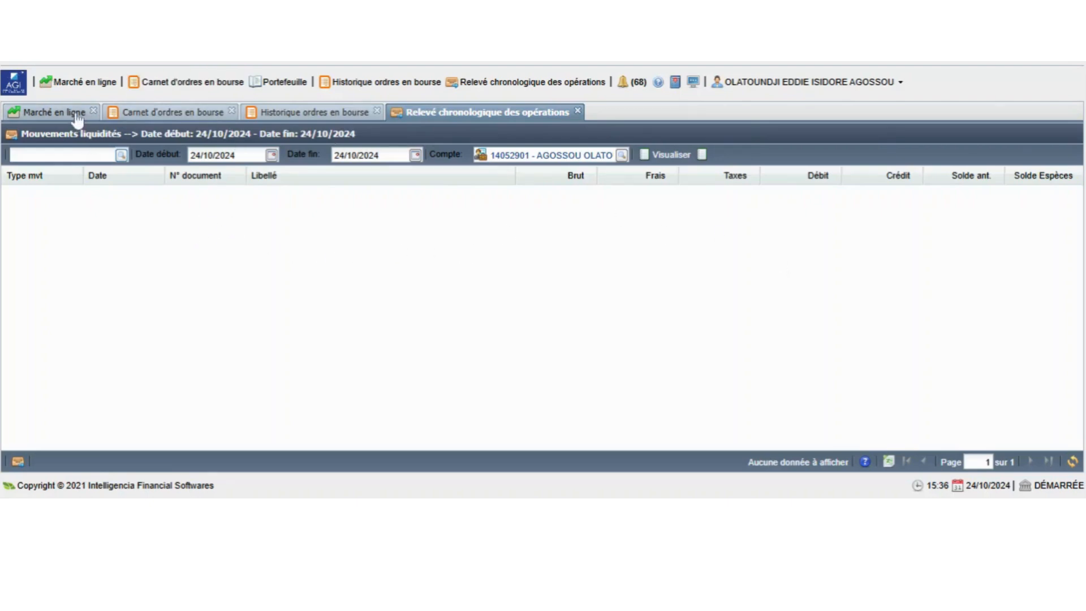
Return to the online market, find SUCRIVOIRE COTE D'IVOIRE (SCRC) in the listing and start a new purchase order for it
click(78, 119)
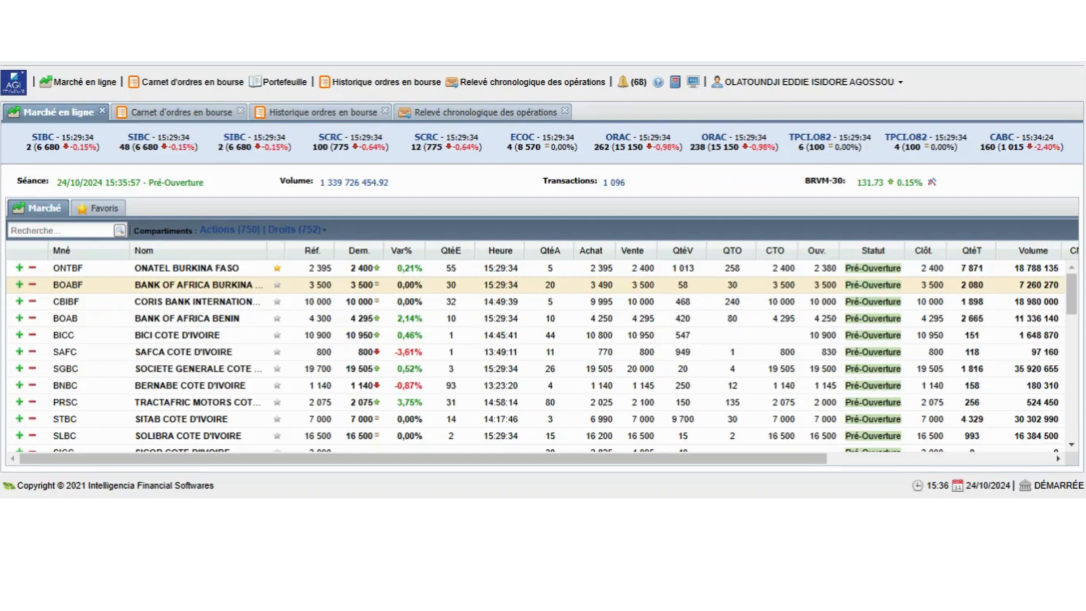
scroll(17, 339, down, 5)
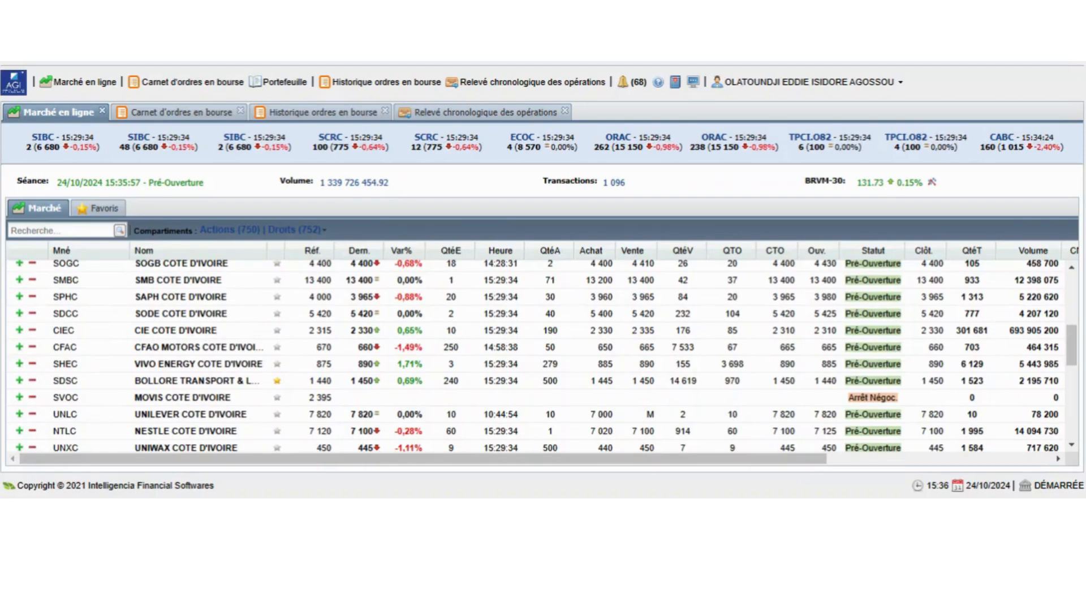
scroll(29, 308, up, 5)
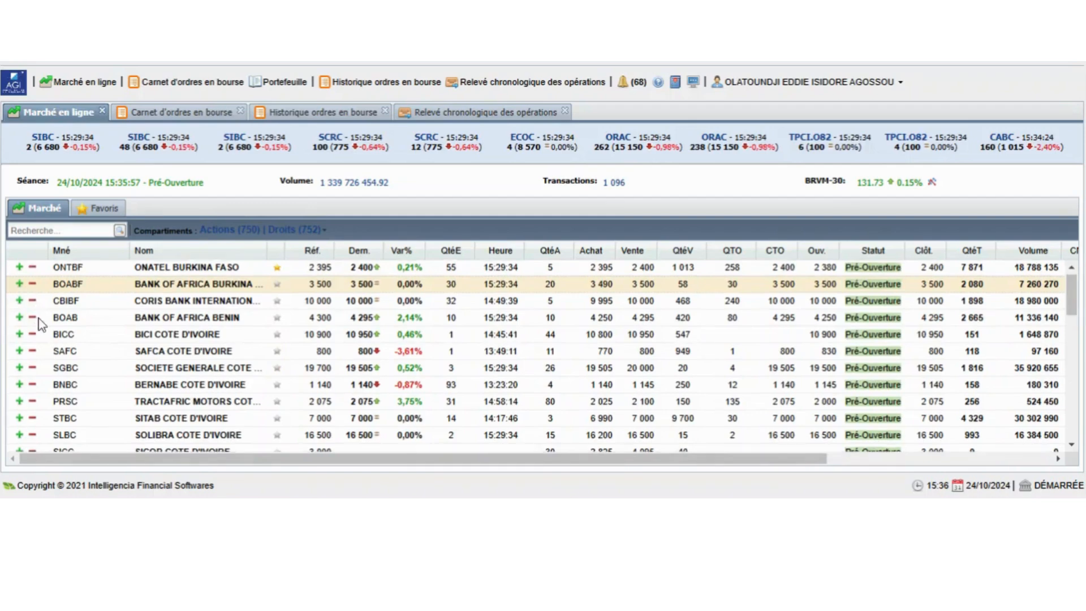
scroll(29, 350, down, 10)
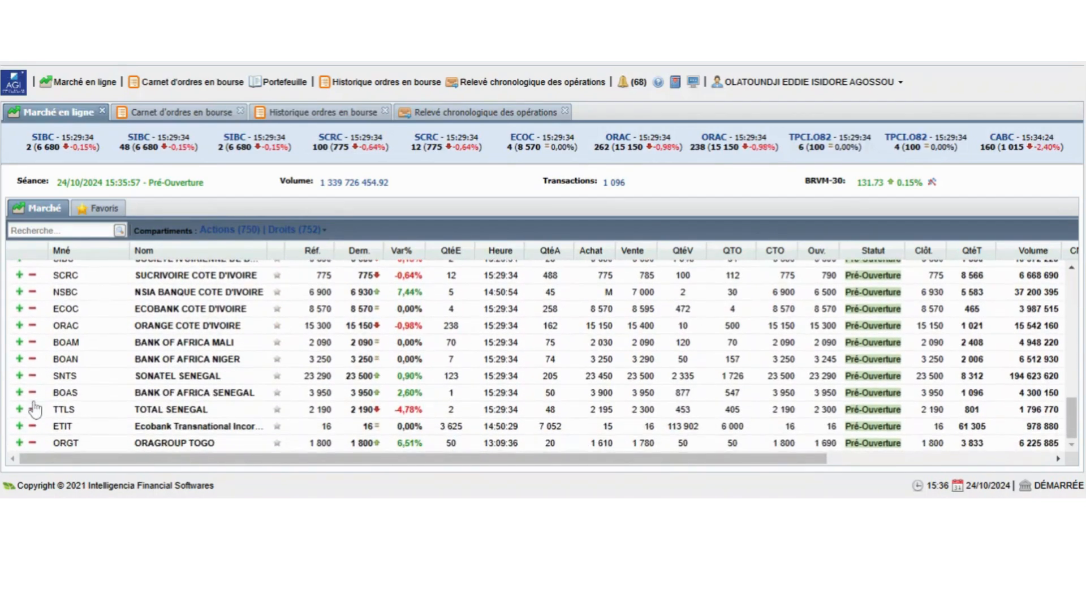
scroll(44, 370, up, 2)
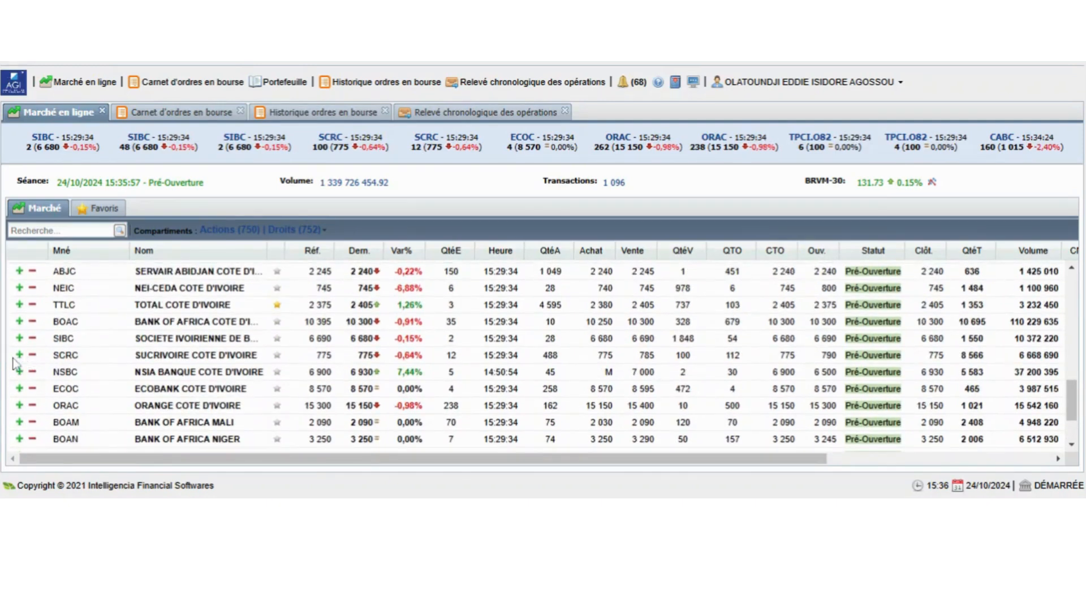
click(19, 356)
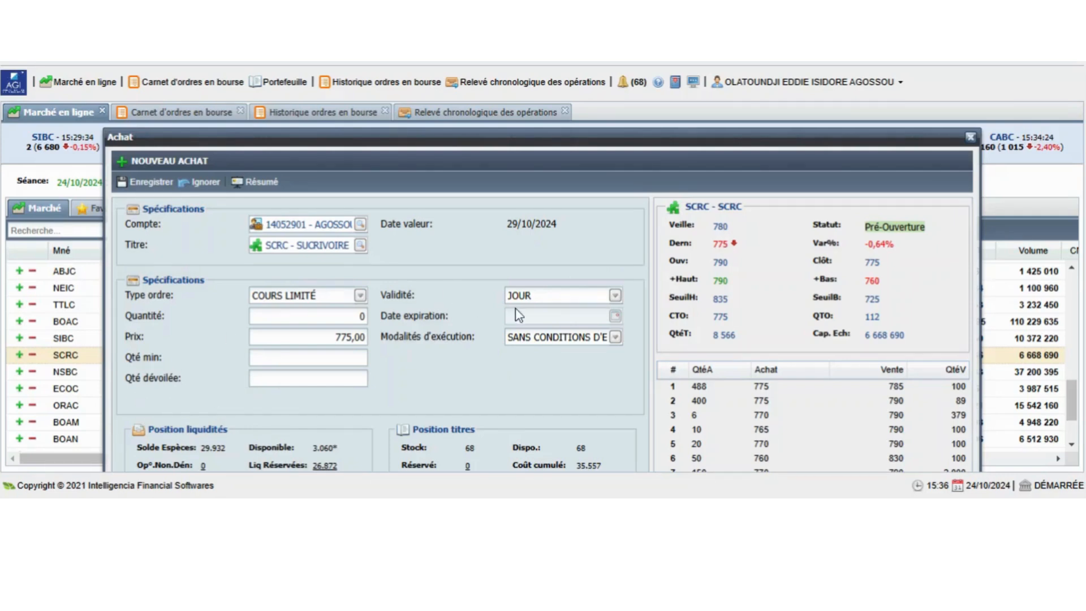
Keep the order type as COURS LIMITÉ and set the purchase price to 700,00
click(360, 295)
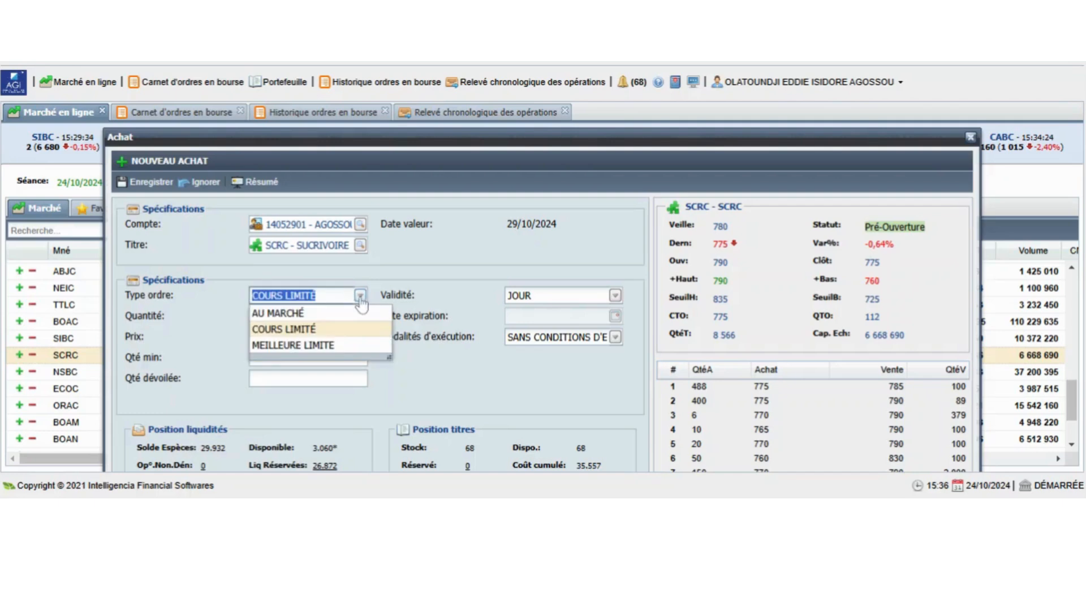
click(331, 333)
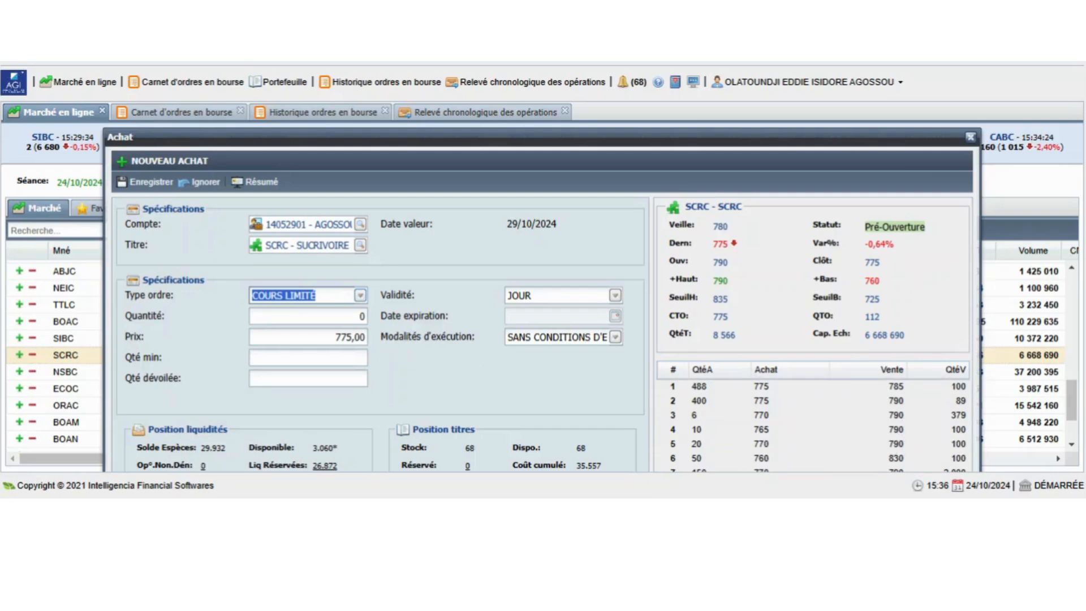
click(309, 337)
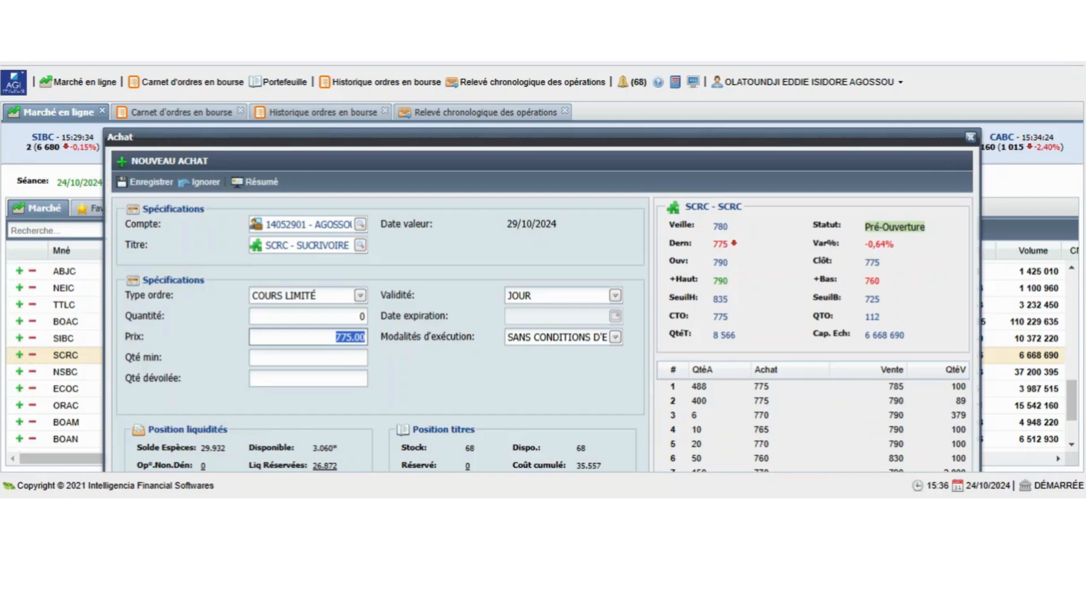
text(7)
Set the order's validity to A DATE DÉTERMINÉE with an expiration date of 31/12/2024
click(615, 296)
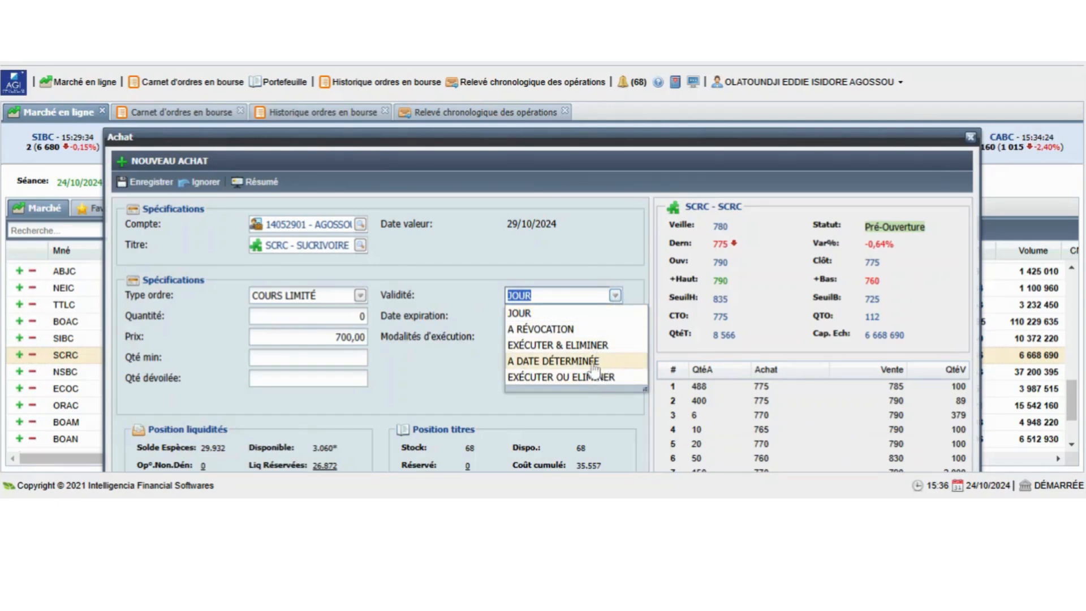
click(598, 361)
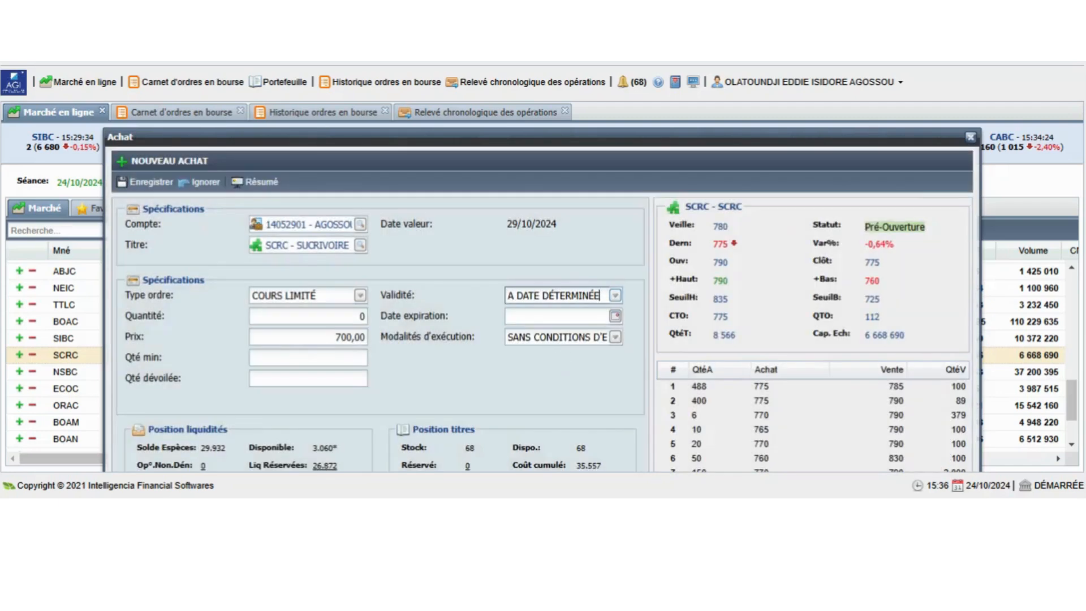
click(615, 315)
click(636, 337)
click(635, 337)
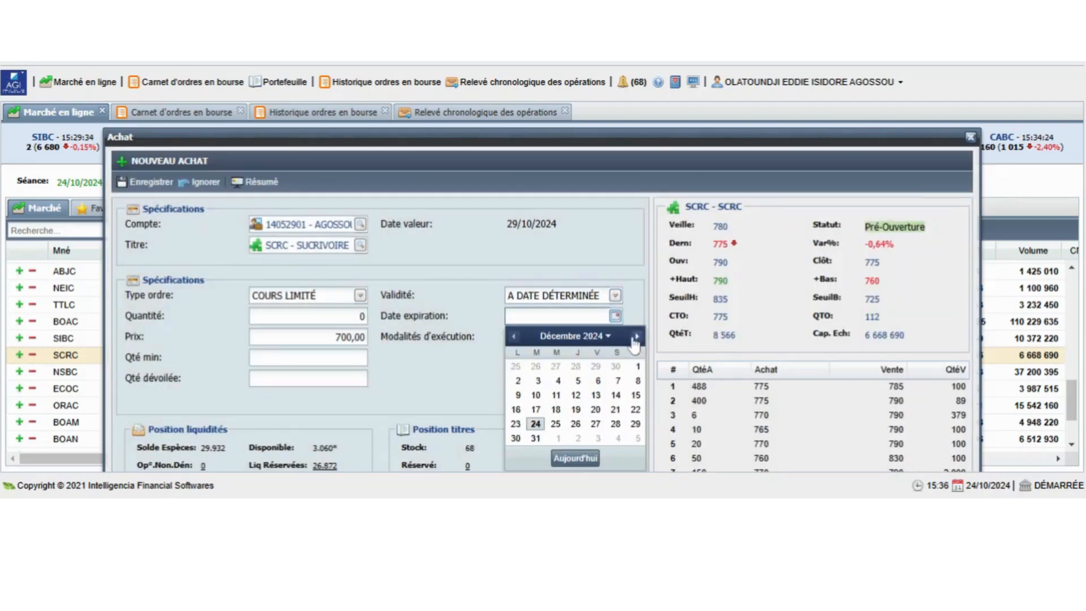
click(536, 438)
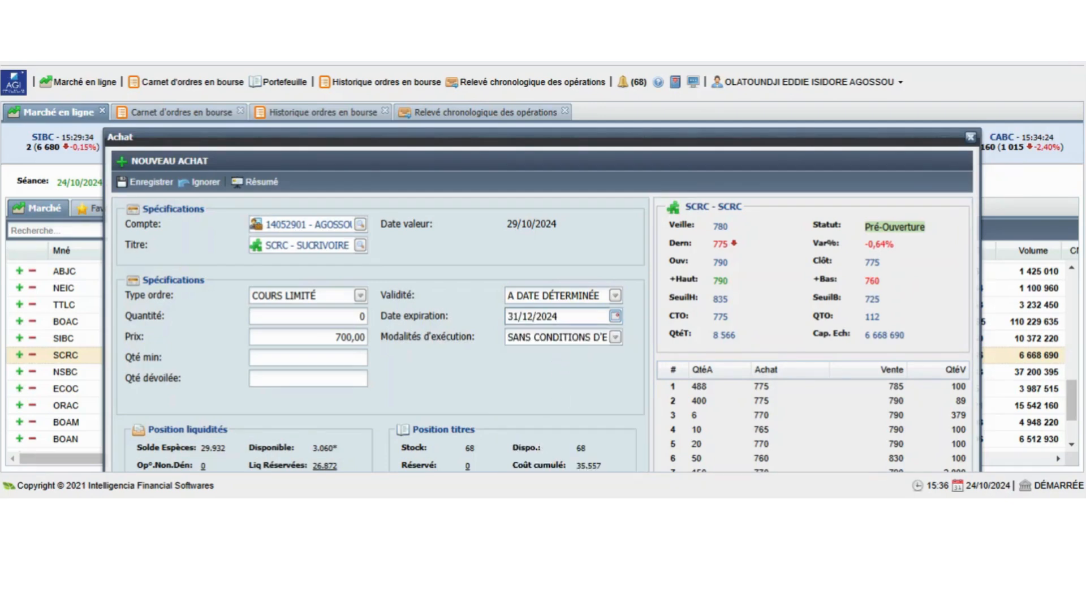
Keep the execution terms at SANS CONDITIONS D'EXÉCUTION, set the quantity to 3 and submit the purchase order for its summary
click(614, 337)
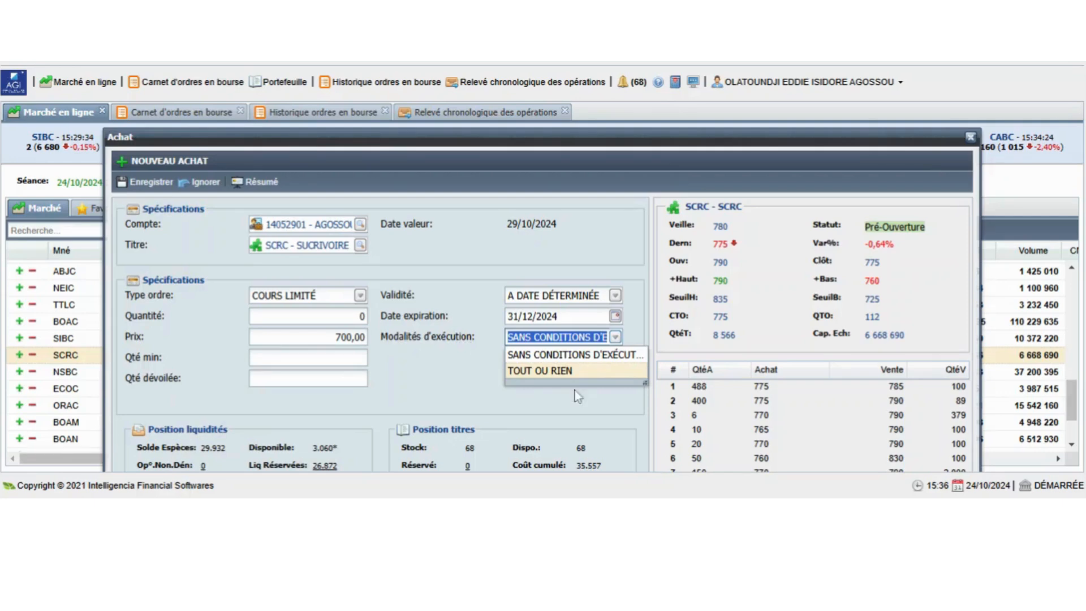
click(619, 356)
click(356, 316)
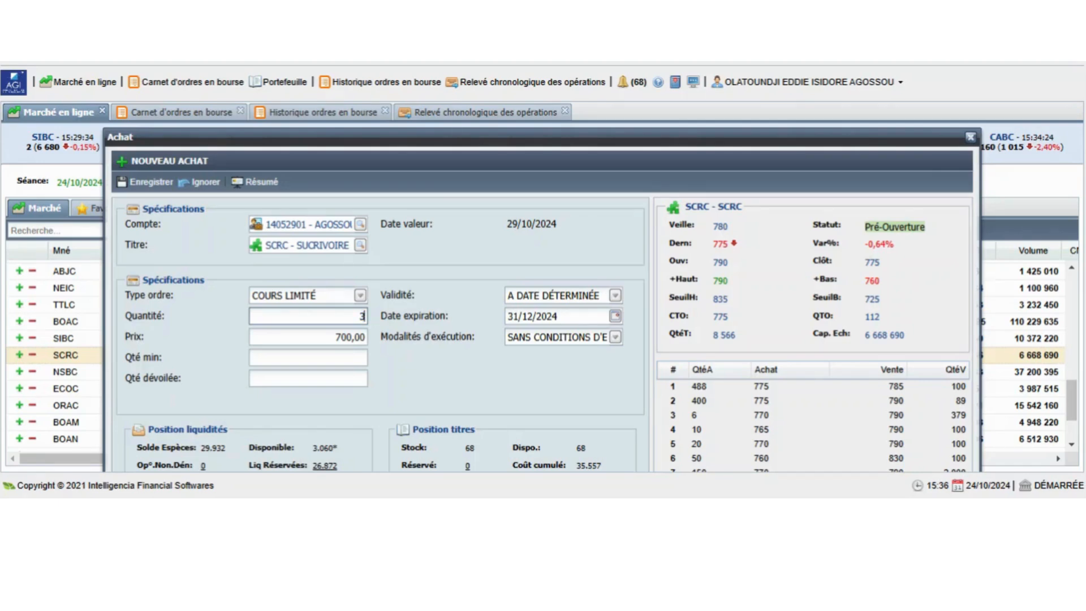
click(168, 185)
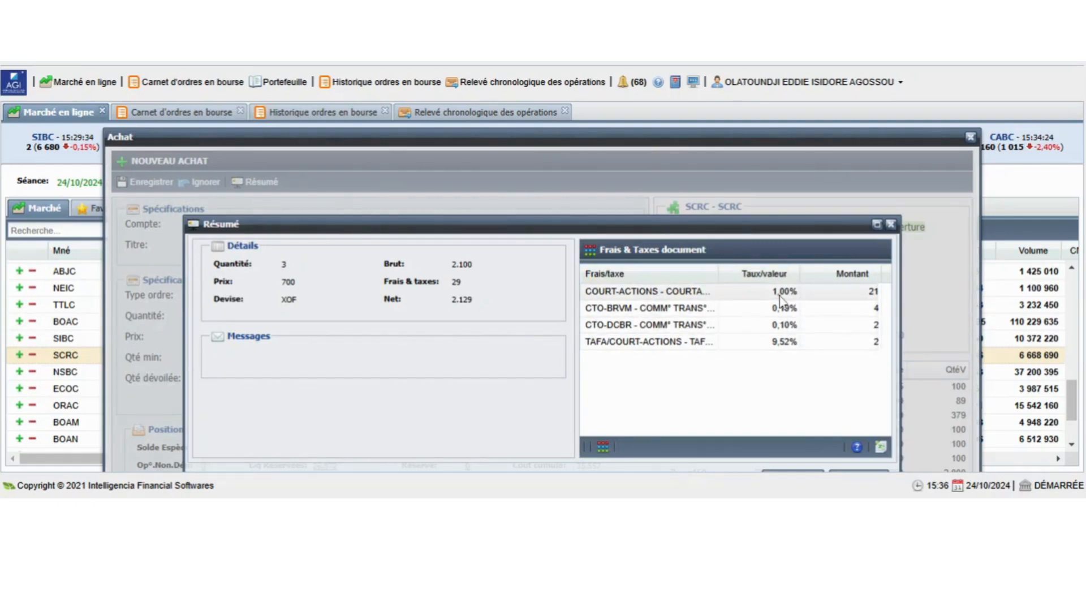
Review the order summary's fees and taxes, sorting them by ascending rate and widening the fee name column to read the entries
double_click(792, 224)
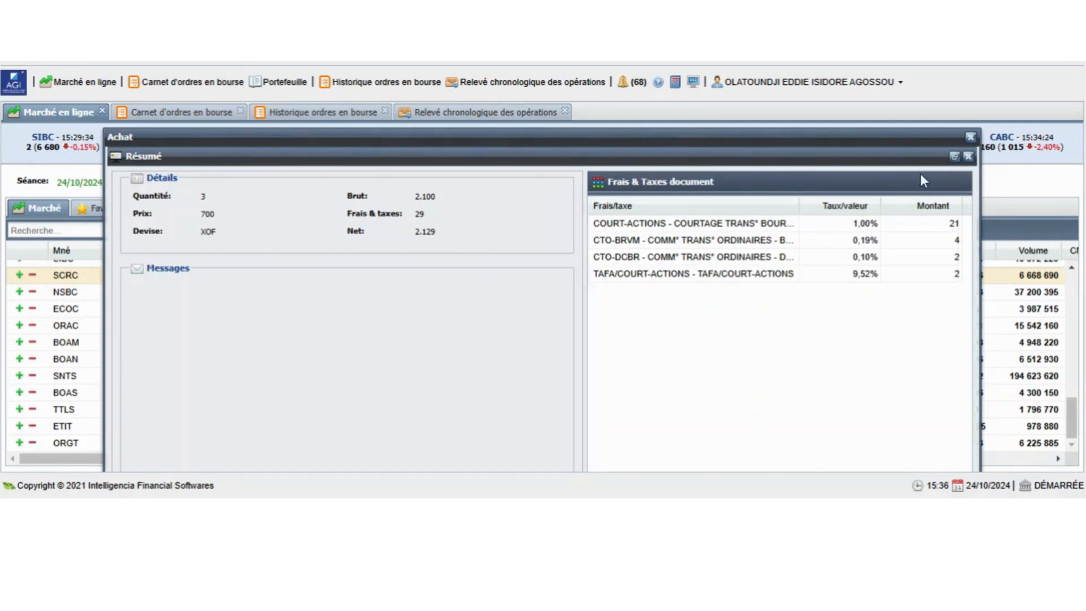
click(954, 157)
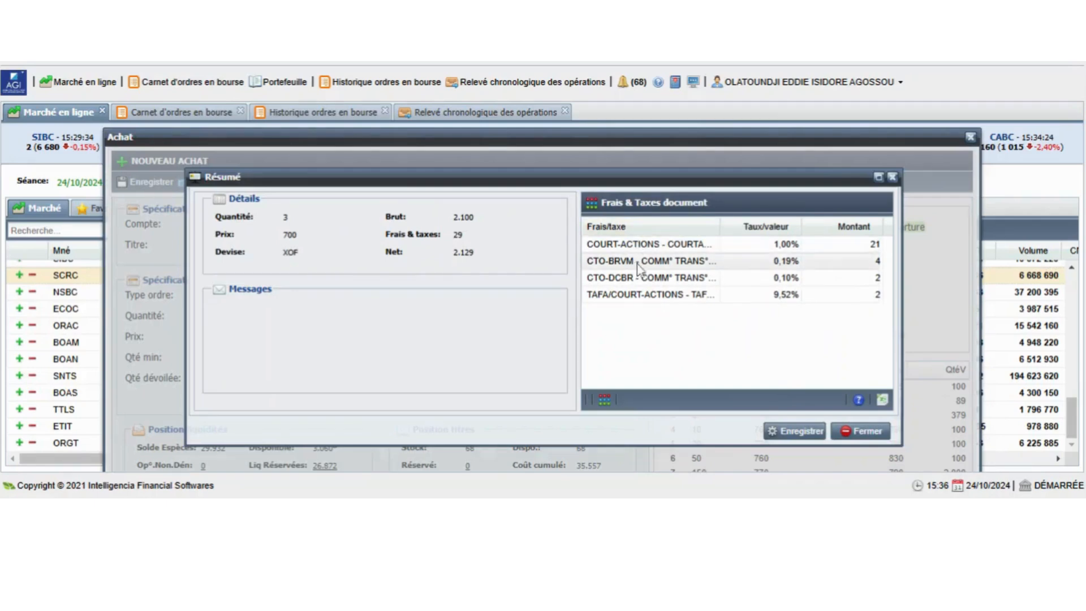
mouse_move(722, 233)
mouse_down()
mouse_move(763, 234)
mouse_move(718, 232)
mouse_up()
click(763, 228)
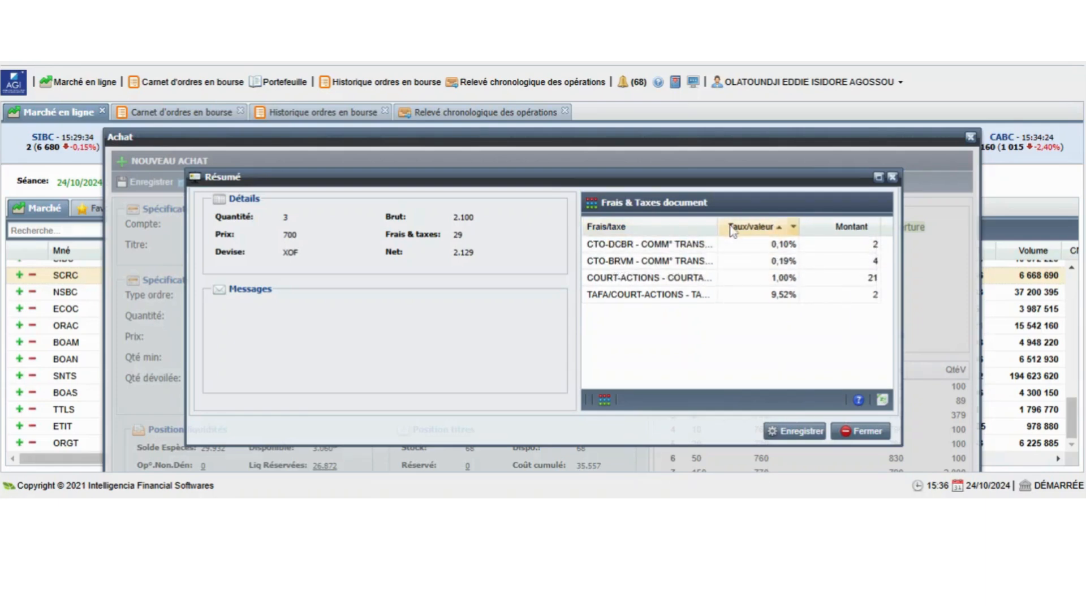
drag(717, 226, 821, 227)
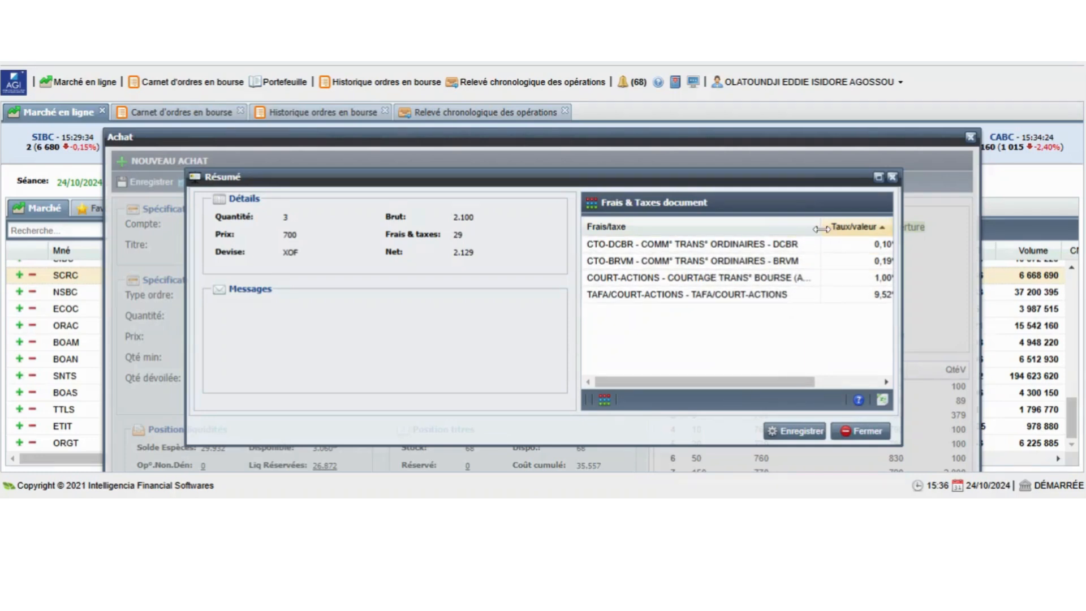
drag(821, 228, 776, 228)
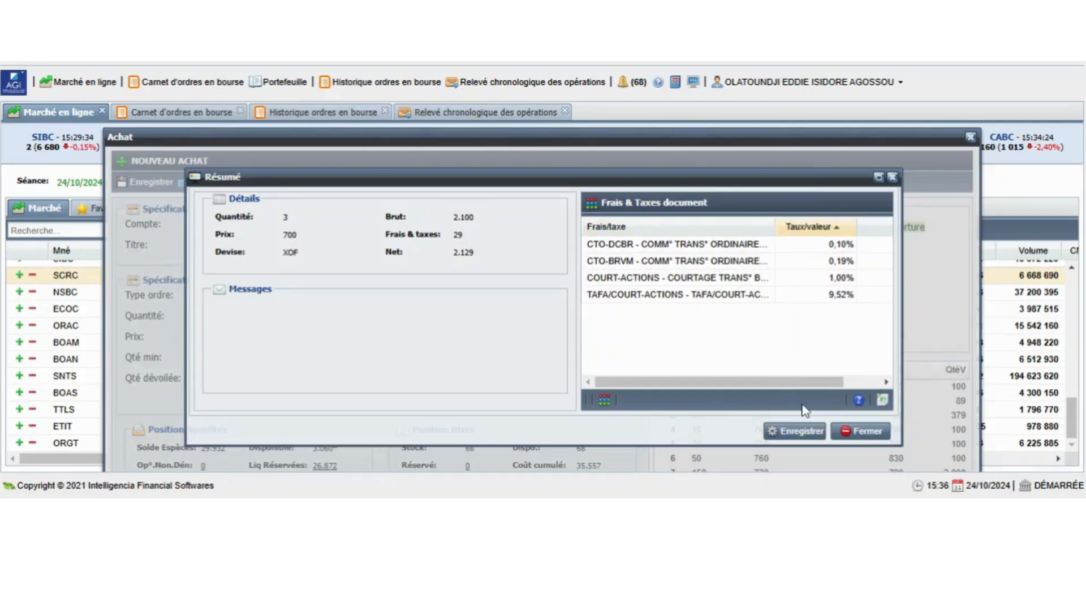
drag(793, 382, 869, 369)
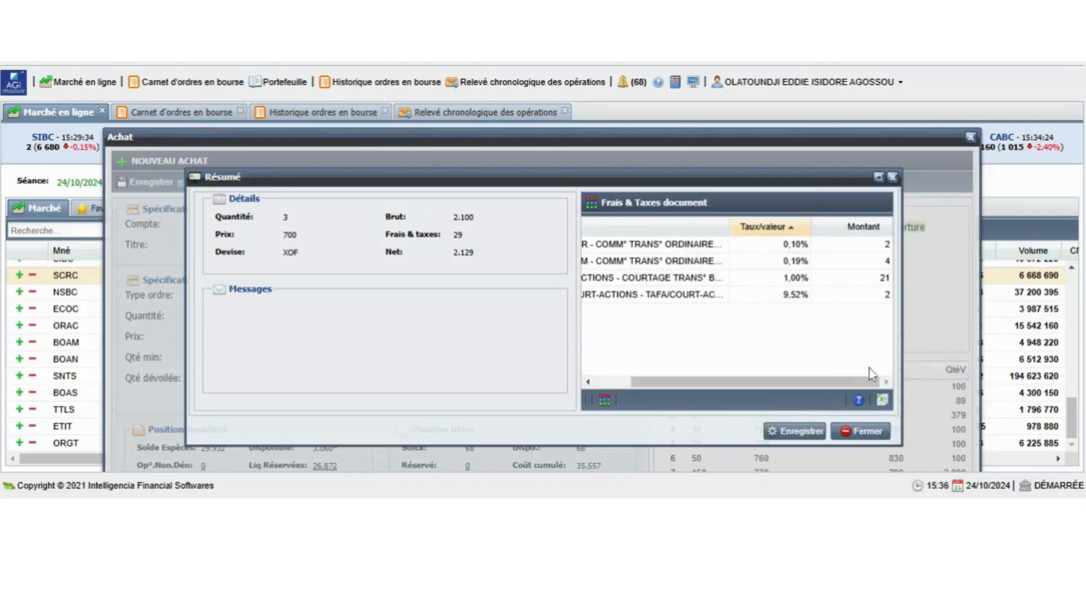
Confirm the SCRC purchase order from its summary, view the printable ORDRE D'ACHAT EN BOURSE document and close it
click(797, 439)
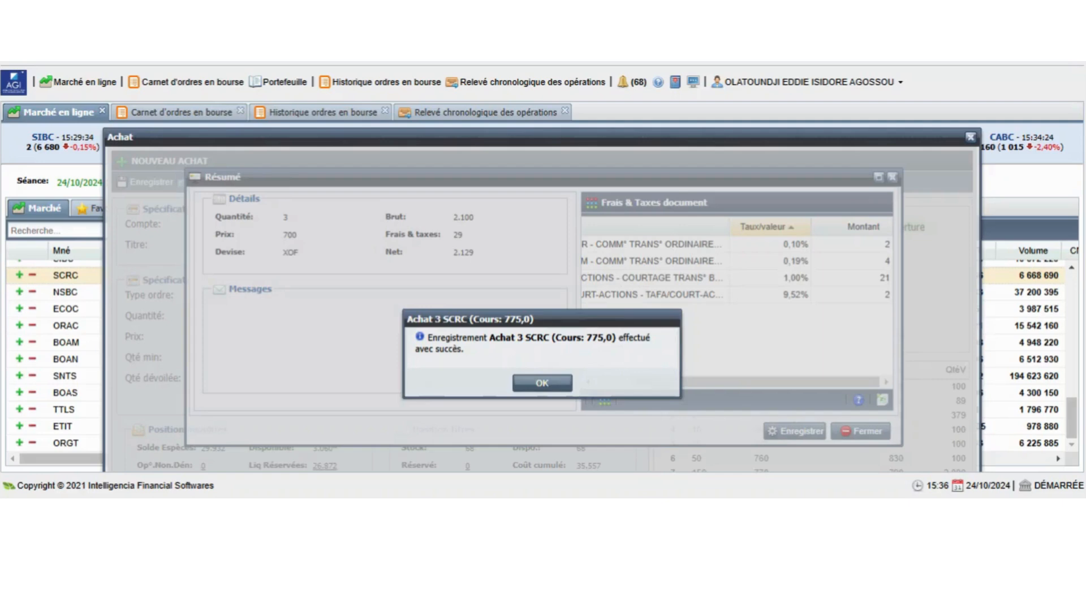
click(553, 383)
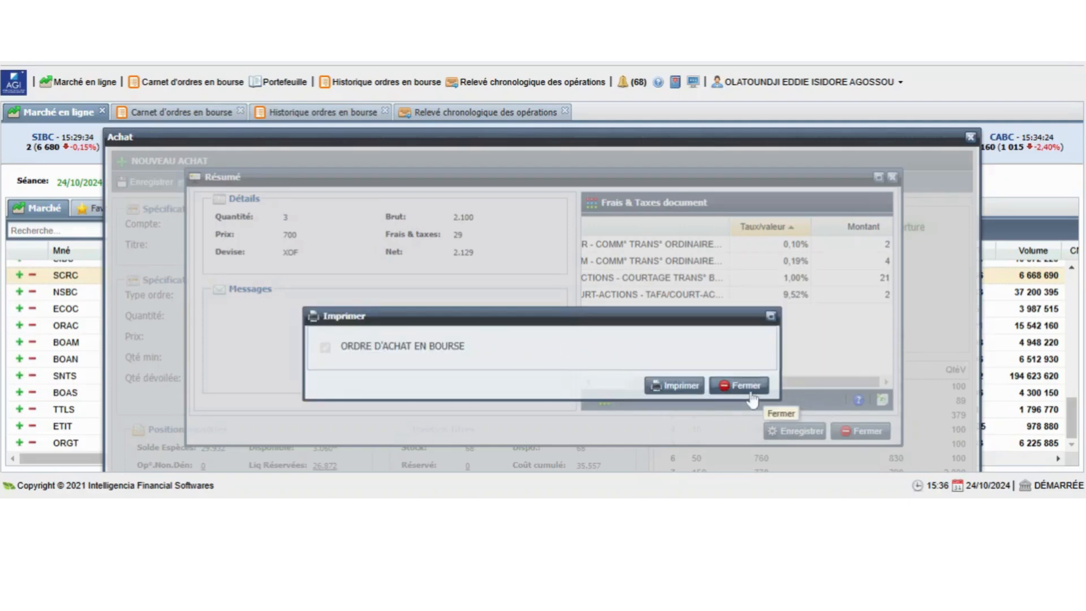
click(677, 386)
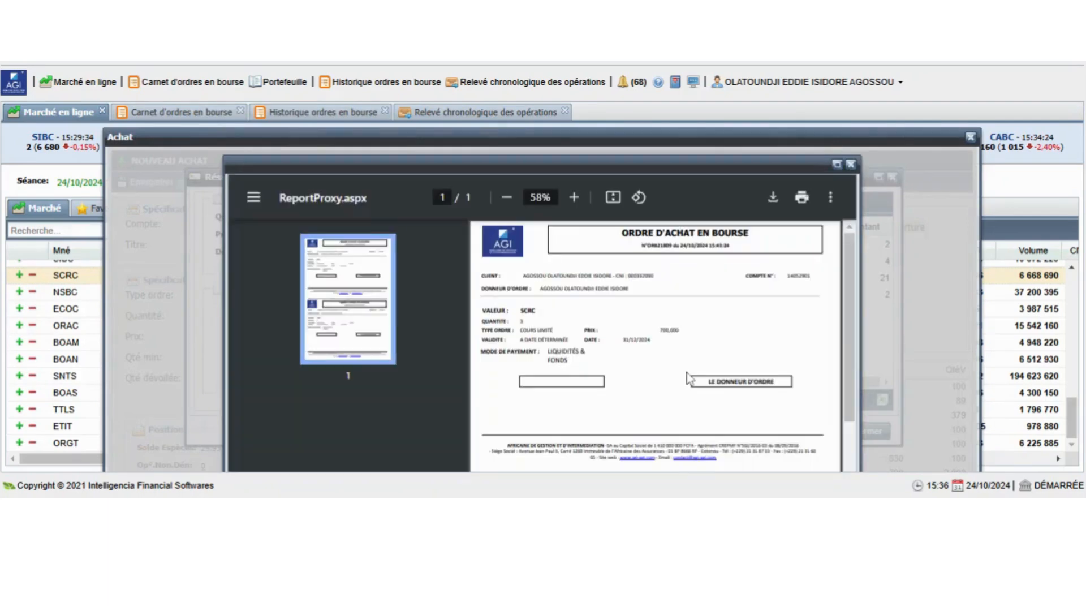
scroll(686, 372, down, 3)
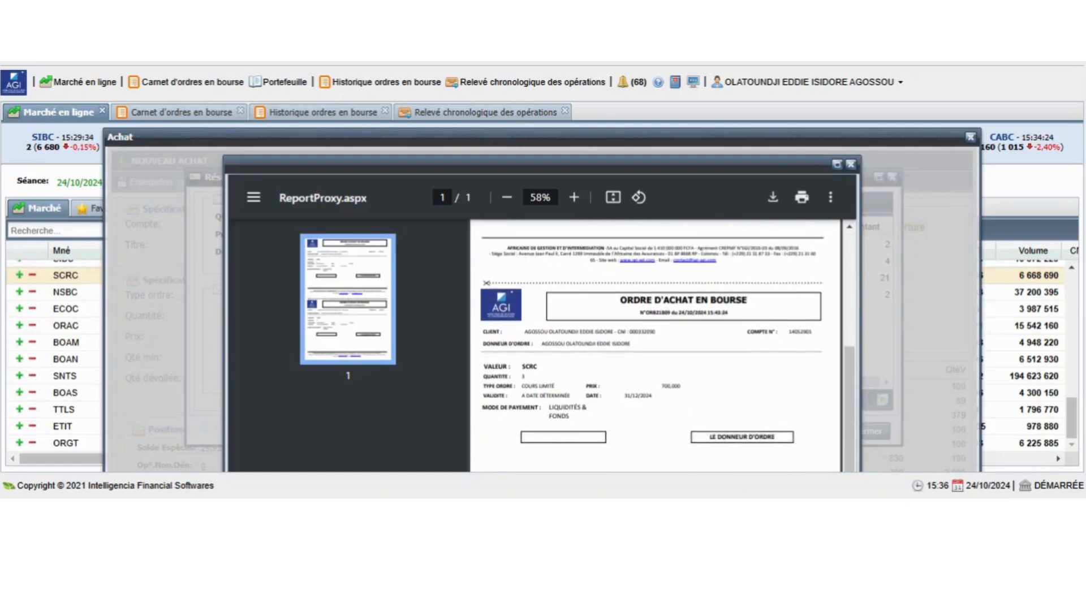
click(850, 164)
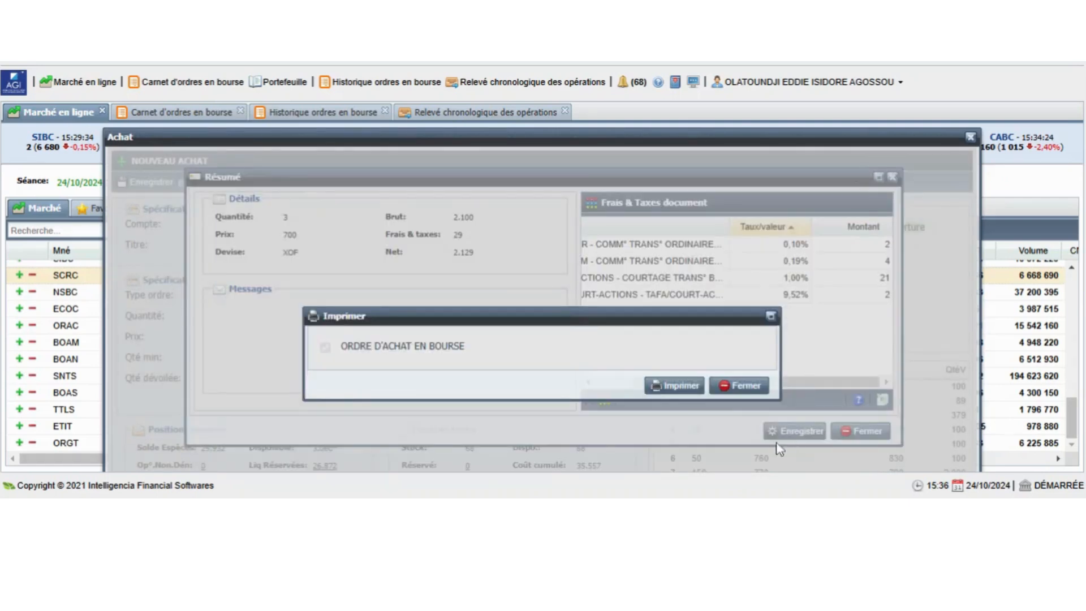
click(738, 387)
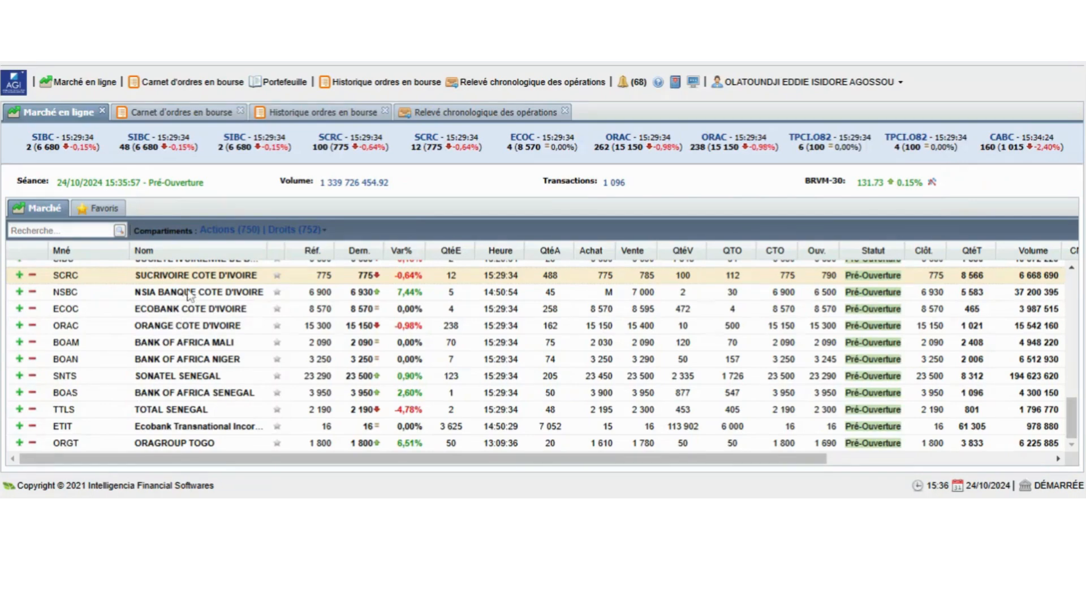
Open the SUCRIVOIRE (SCRC) quote details, examine its order book and intraday price chart, and close them
double_click(211, 277)
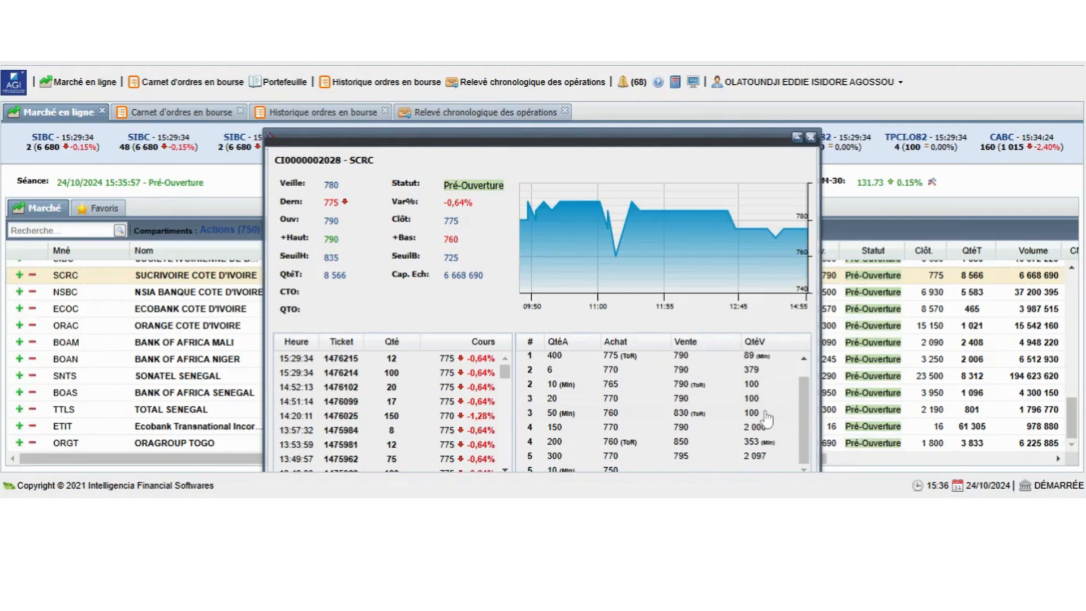
scroll(783, 402, up, 1)
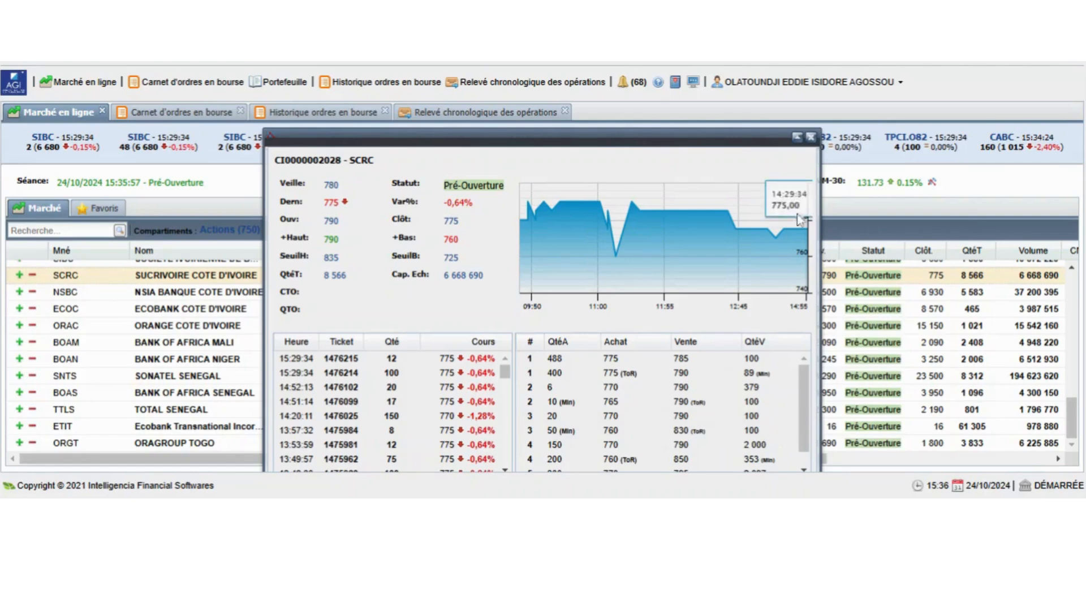
click(810, 136)
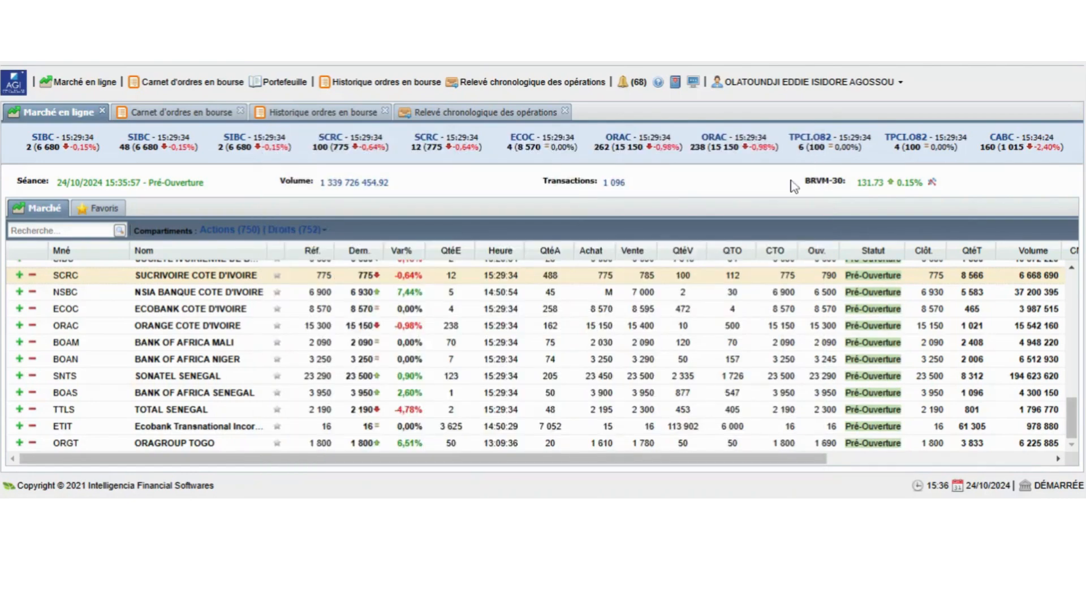